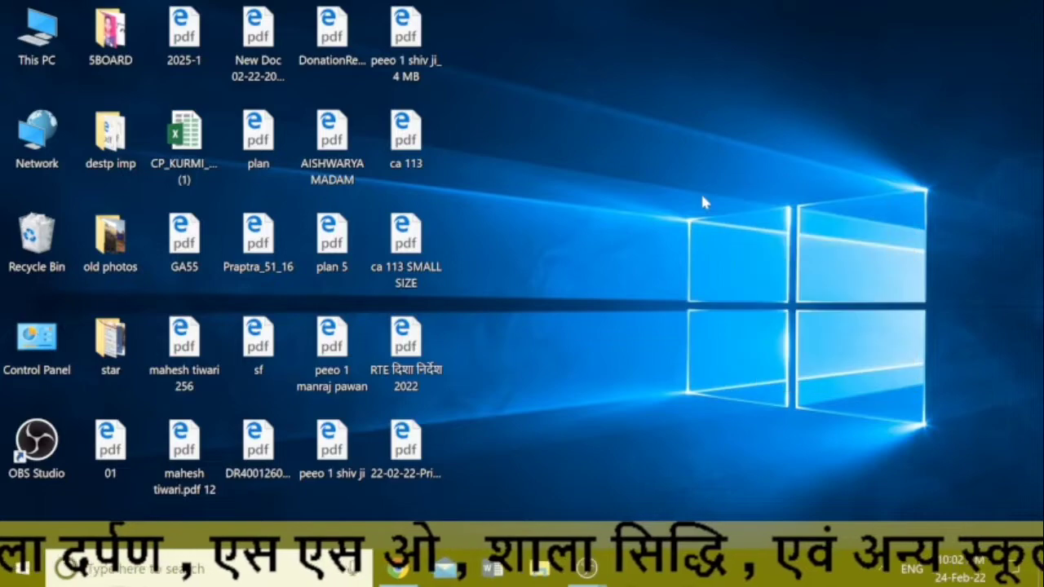
Step: Refresh the Windows desktop from its right-click menu
right_click(700, 193)
left_click(733, 252)
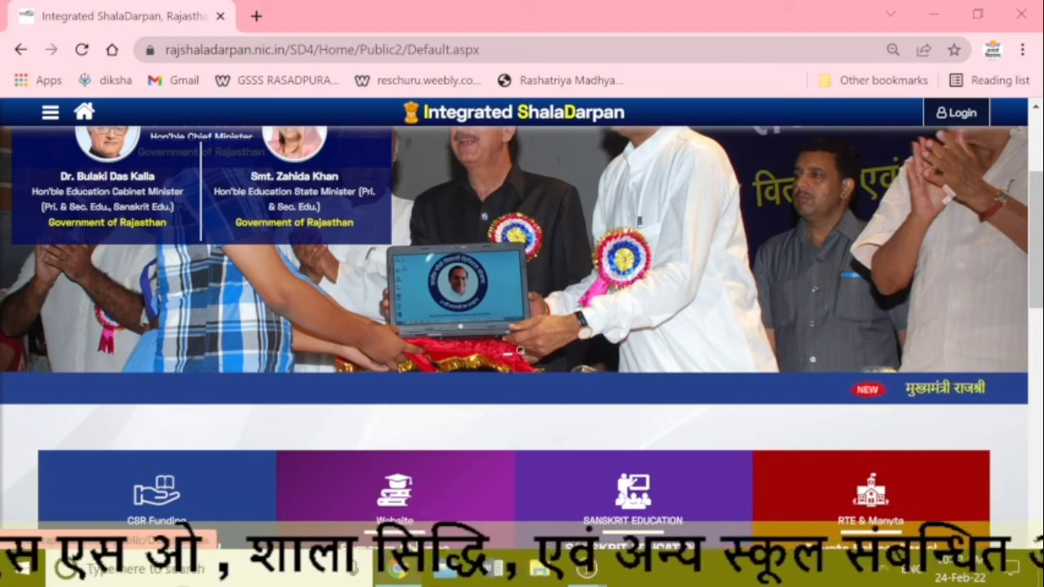
Step: Open the office login page and submit the school credentials with the shown captcha
left_click(961, 116)
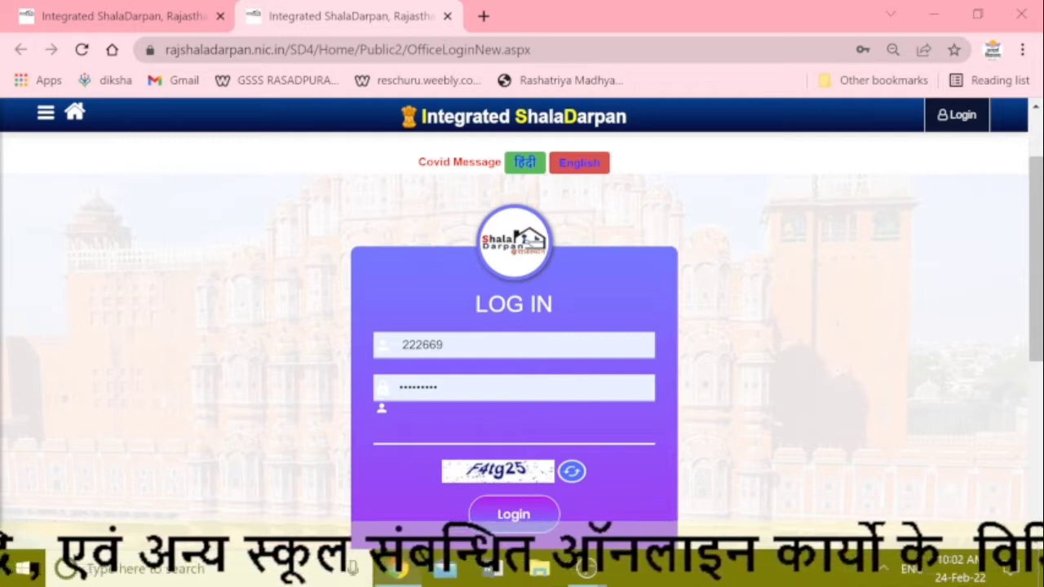
type("F4")
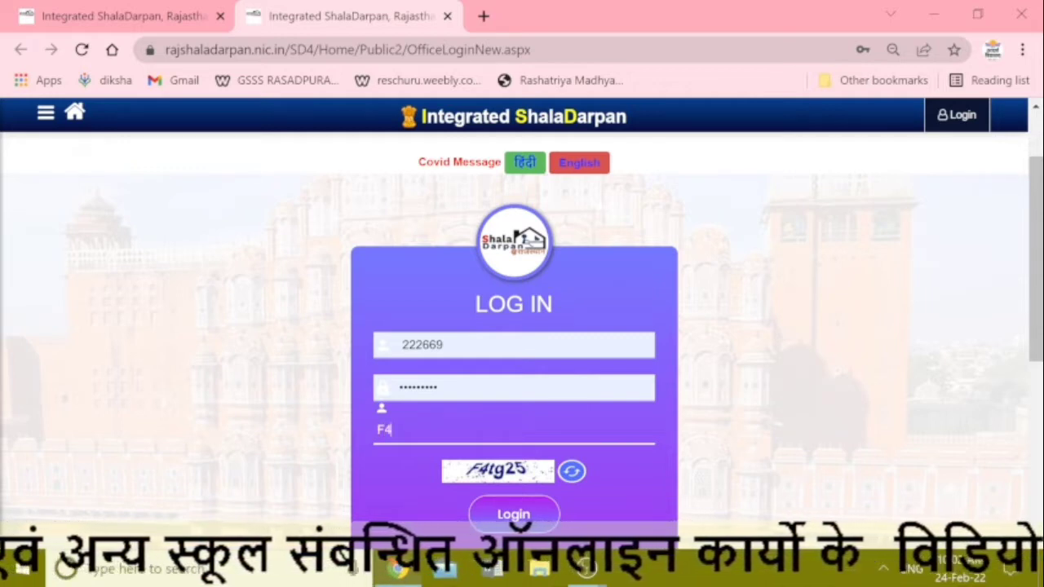
type("g2")
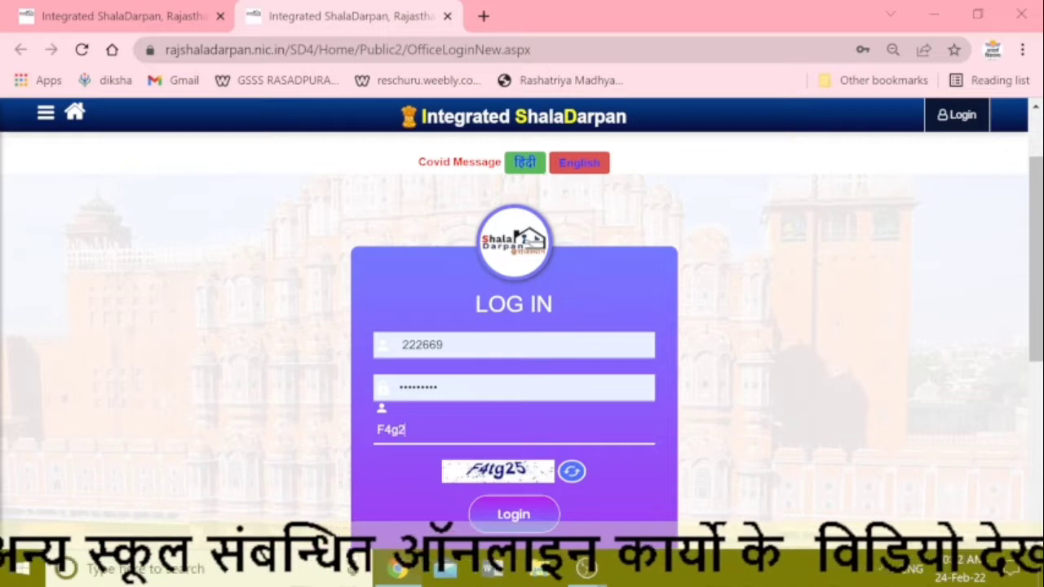
type("5")
left_click(517, 522)
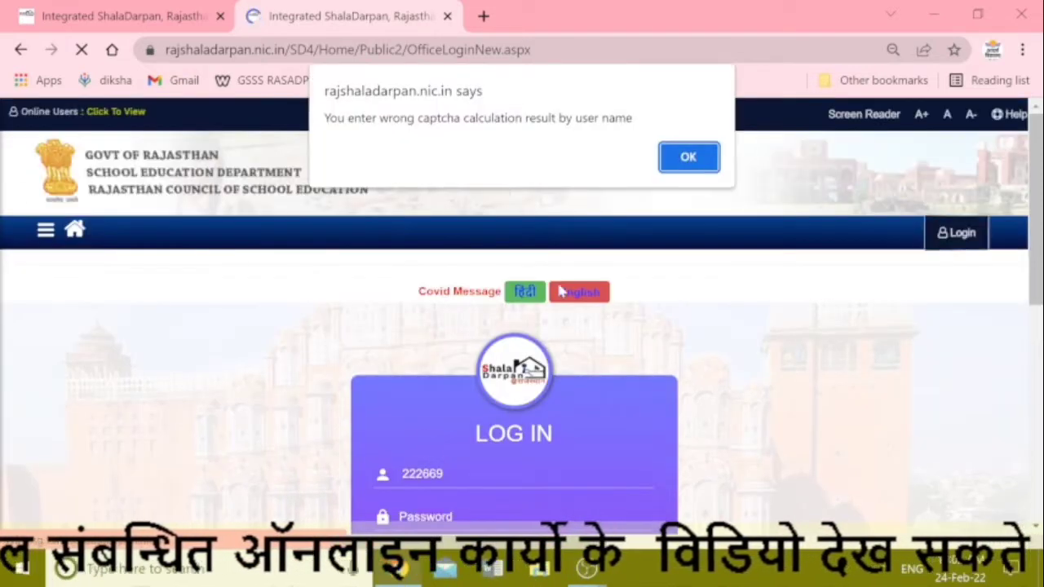
left_click(687, 158)
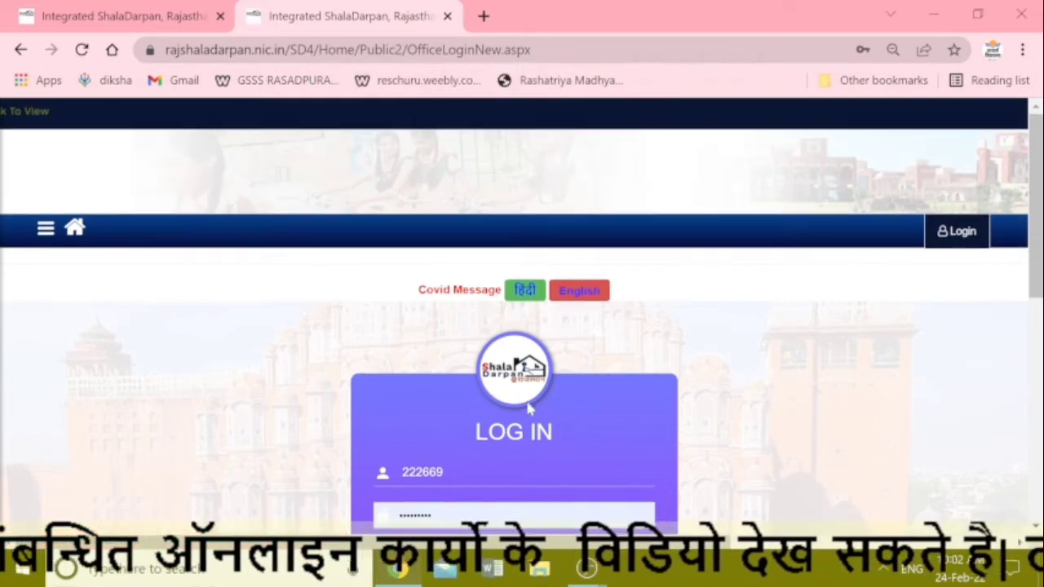
Step: After the wrong-captcha warning, retry login with the new capital-letter captcha
scroll(528, 407, "down", 2)
left_click(526, 429)
key("Caps_Lock")
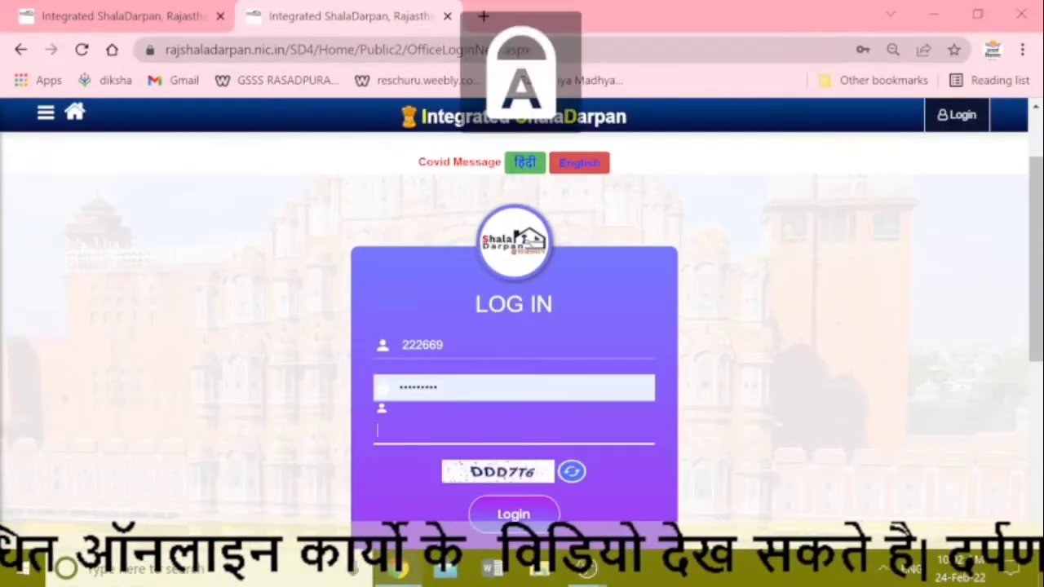
type("DDD")
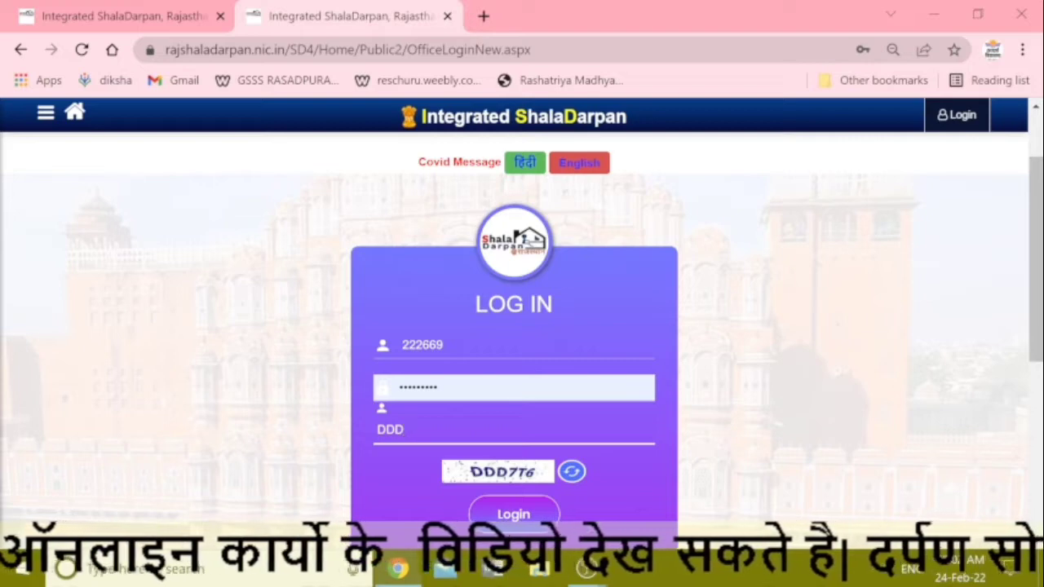
type("7T6")
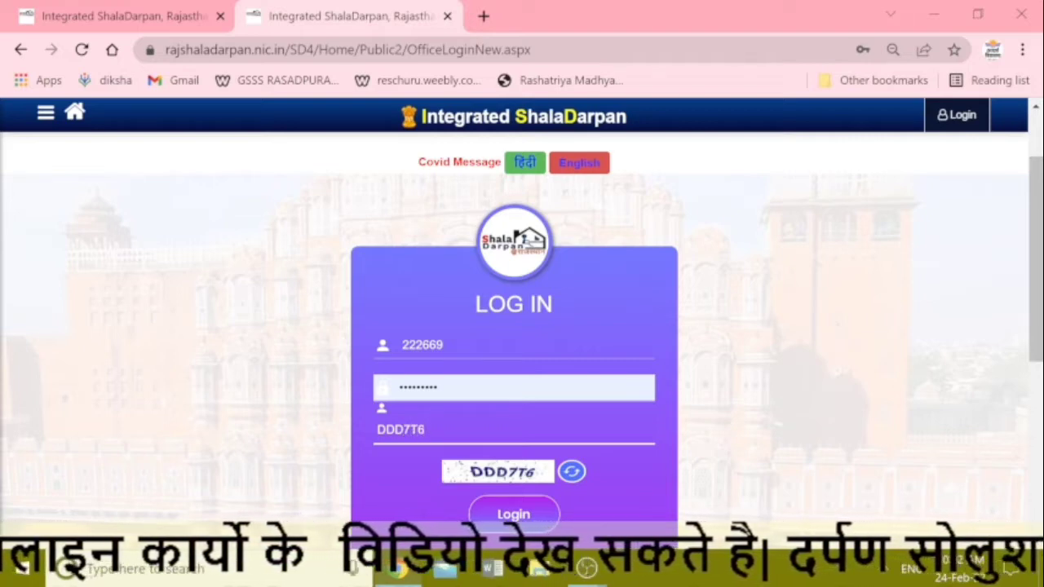
left_click(548, 512)
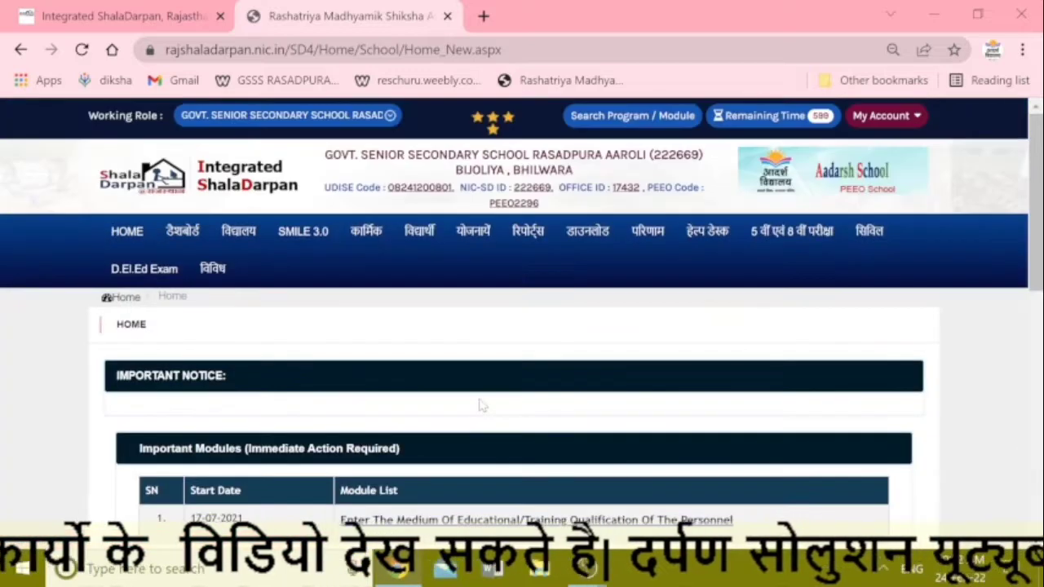
Step: Open the उड़ान (सेनेटरी नेपकिन प्रगति प्राप्ति) receipt entry page from the विद्यालय menu
left_click(230, 243)
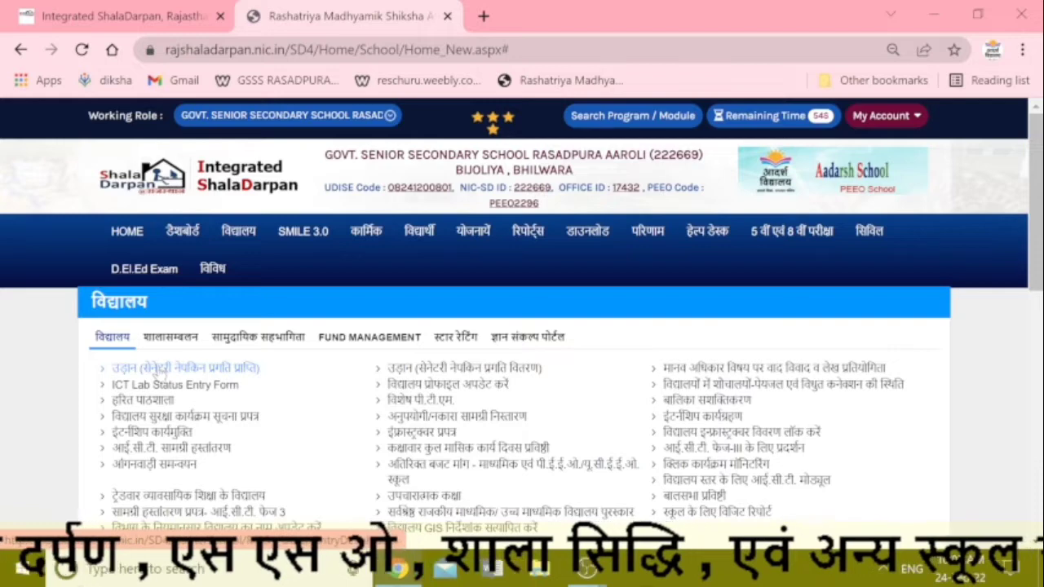
left_click(163, 371)
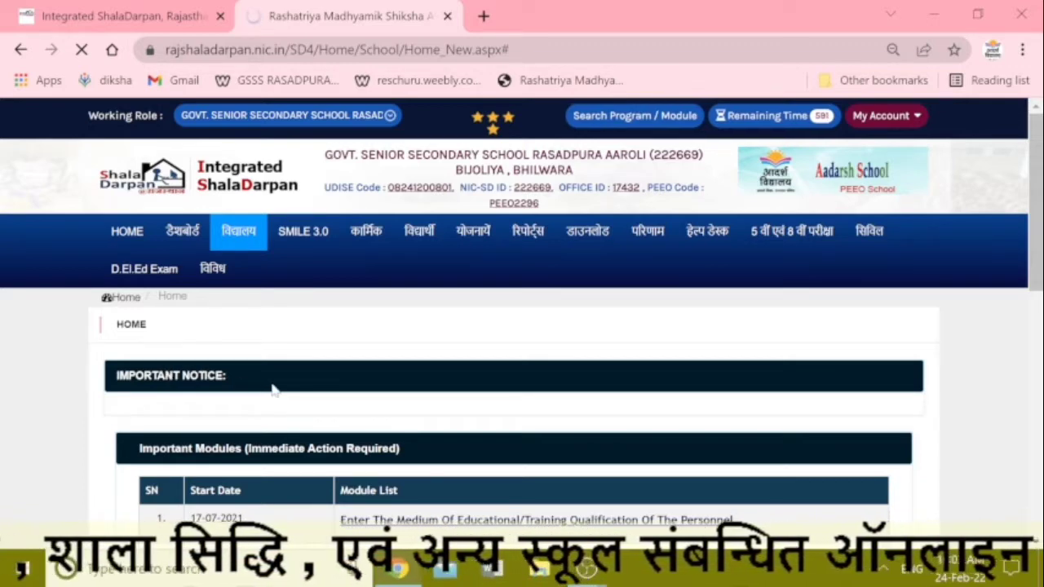
left_click(250, 237)
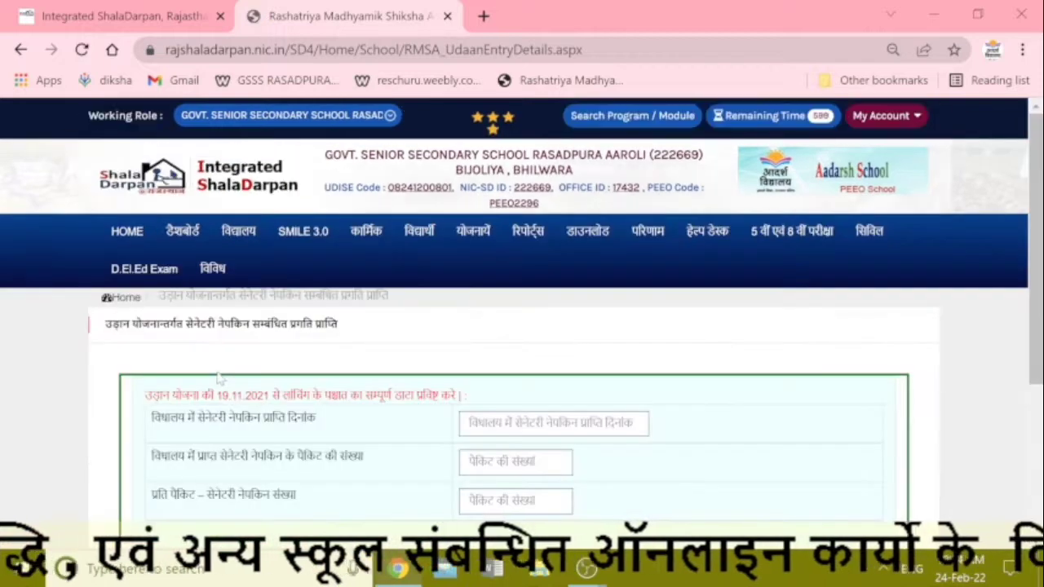
Step: Highlight the note about entering data since 19.11.2021 and scroll to the received-napkin table
scroll(359, 382, "down", 1)
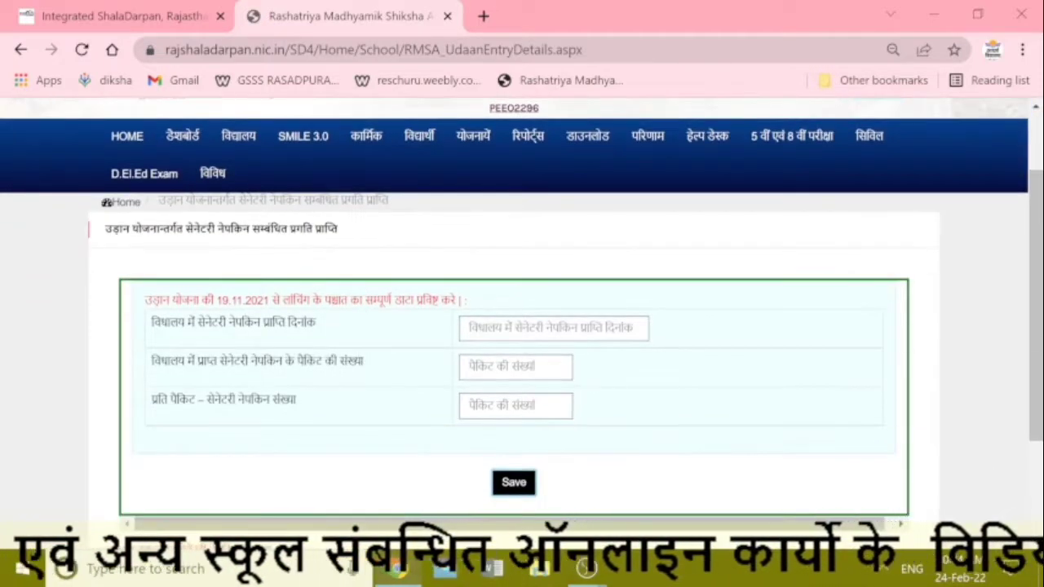
left_click_drag(144, 300, 497, 315)
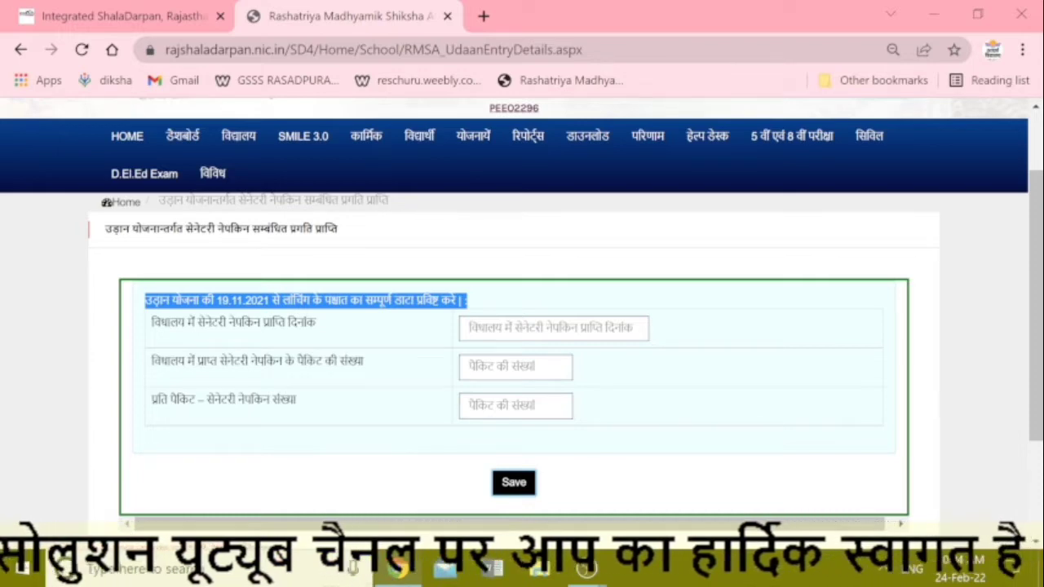
scroll(507, 416, "down", 1)
scroll(507, 419, "down", 1)
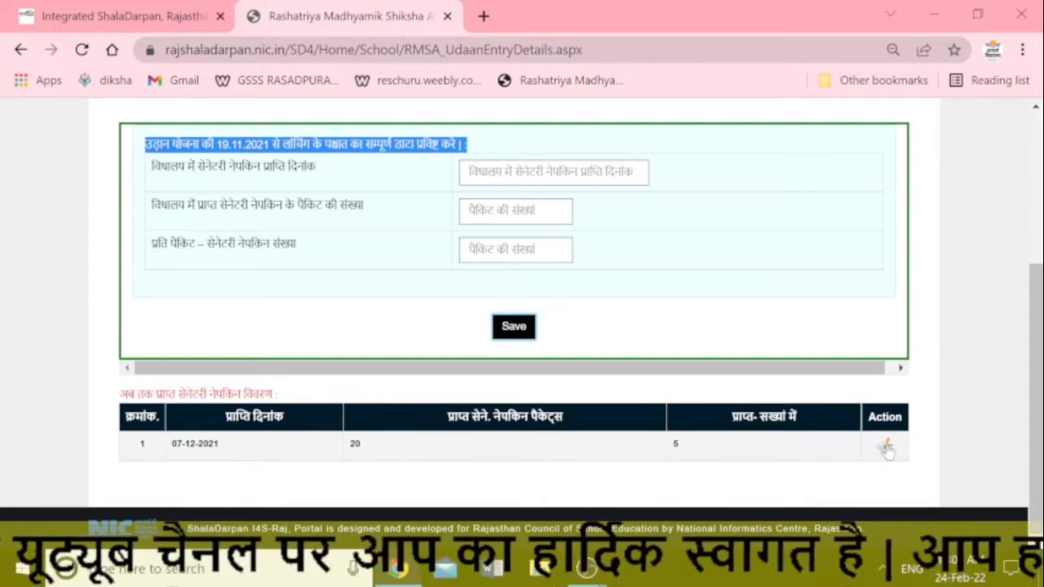
scroll(533, 373, "up", 1)
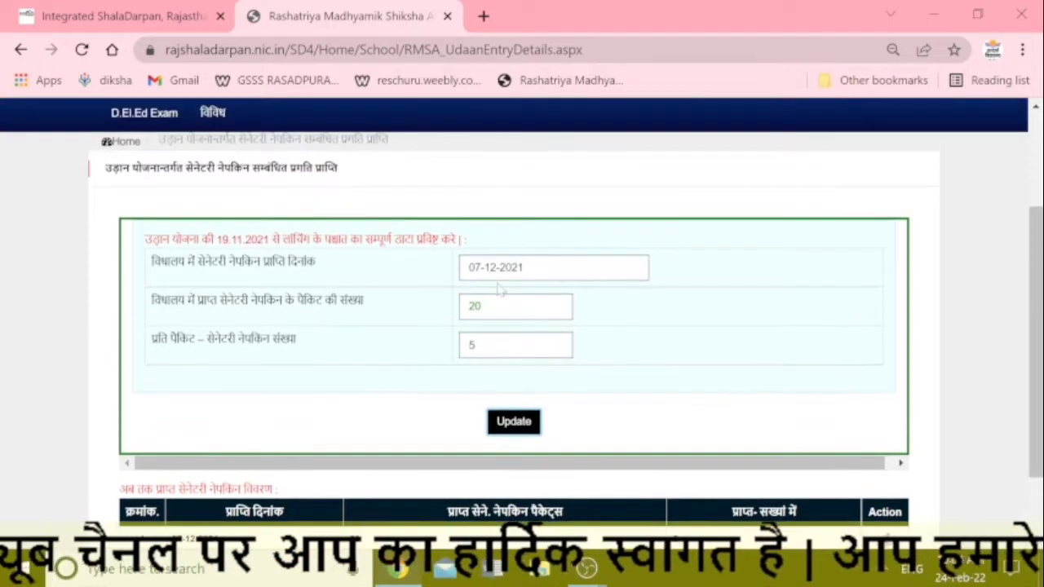
Step: Change the receipt date to 5 April 2021 in the calendar
left_click(495, 267)
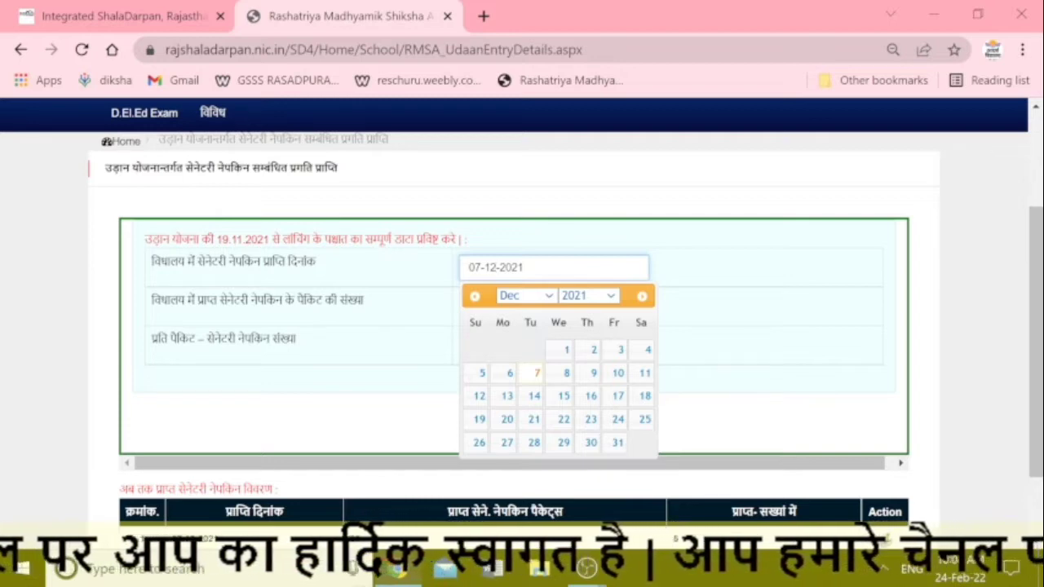
left_click(522, 297)
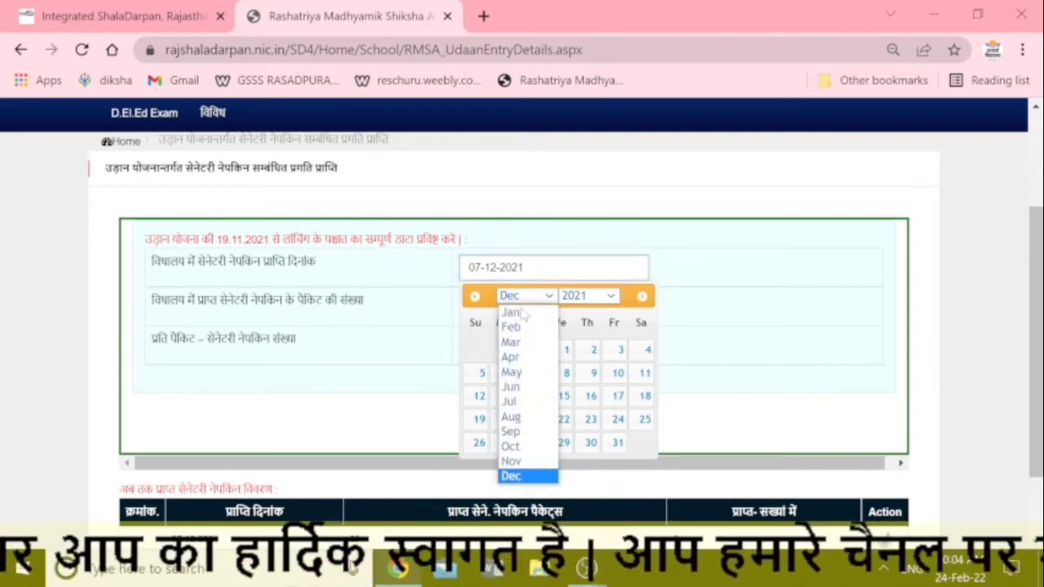
left_click(516, 357)
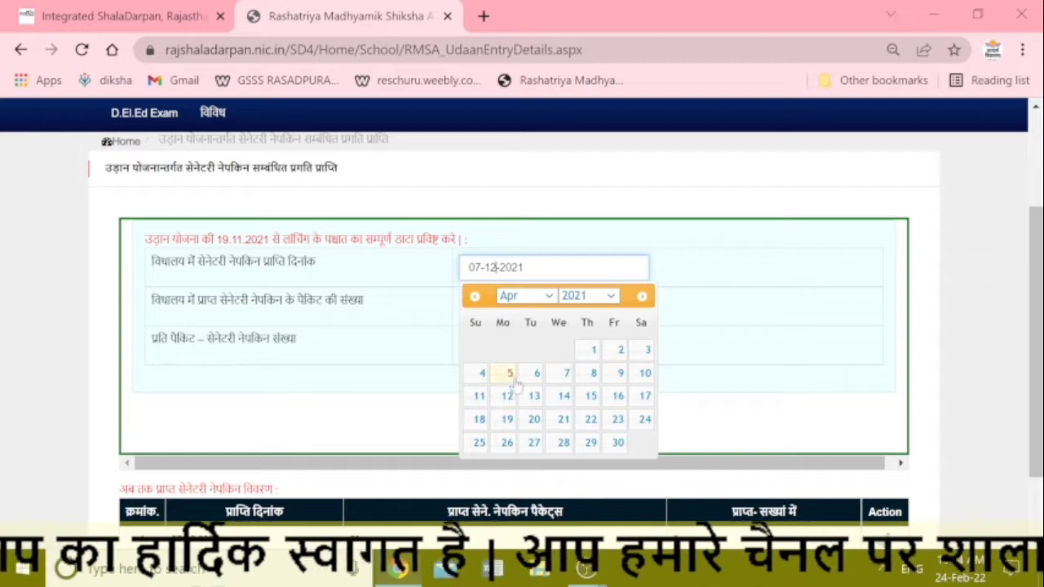
left_click(509, 375)
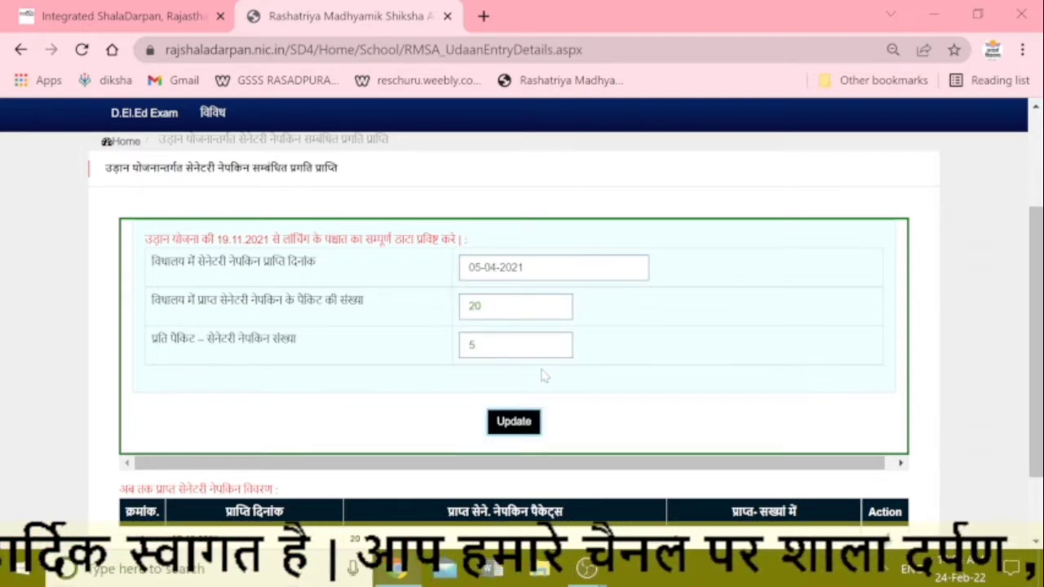
Step: Set 912 packets and 06 napkins per packet, then update the record
double_click(480, 307)
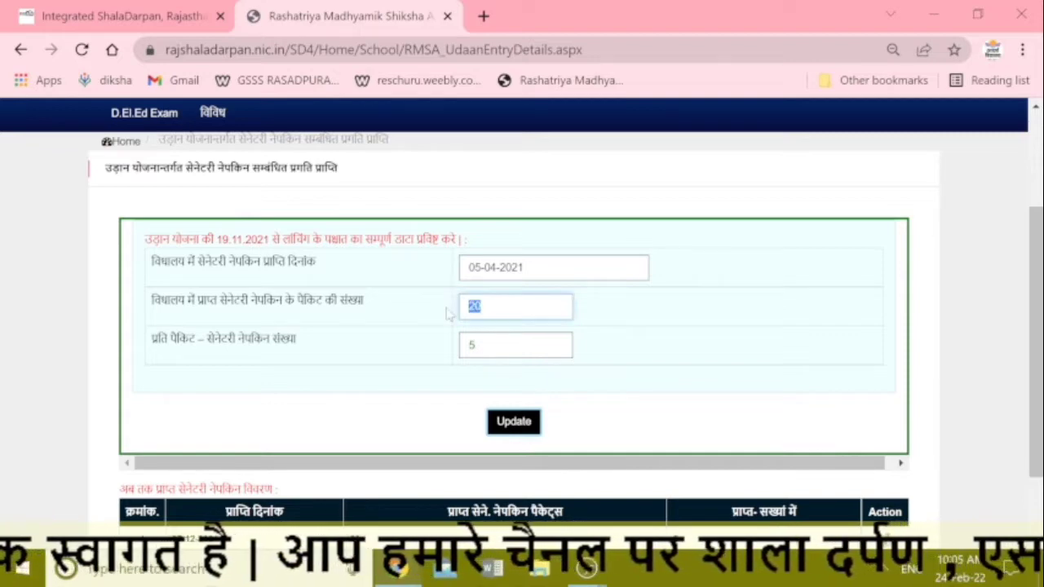
type("912")
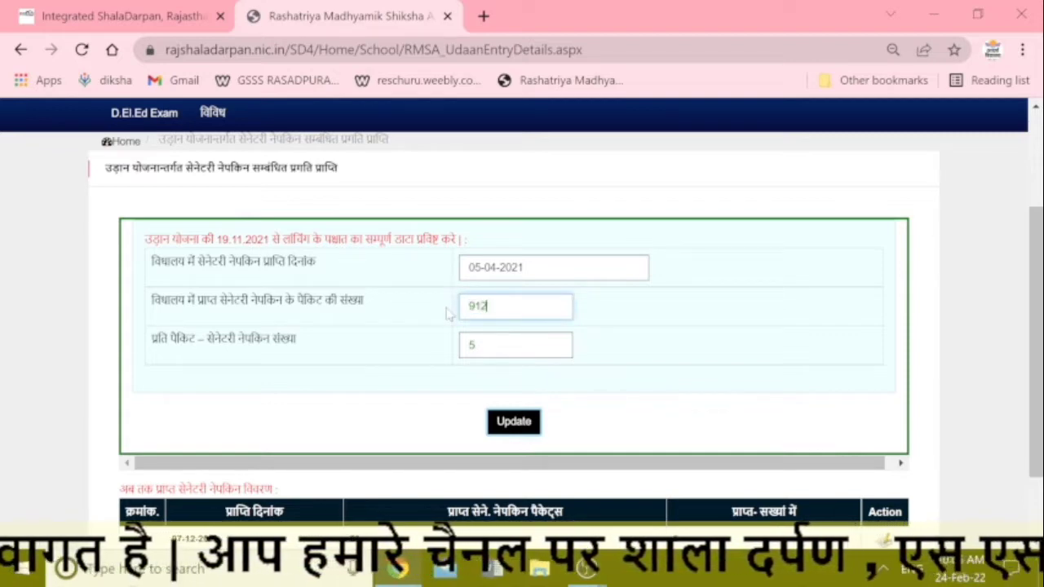
left_click(468, 337)
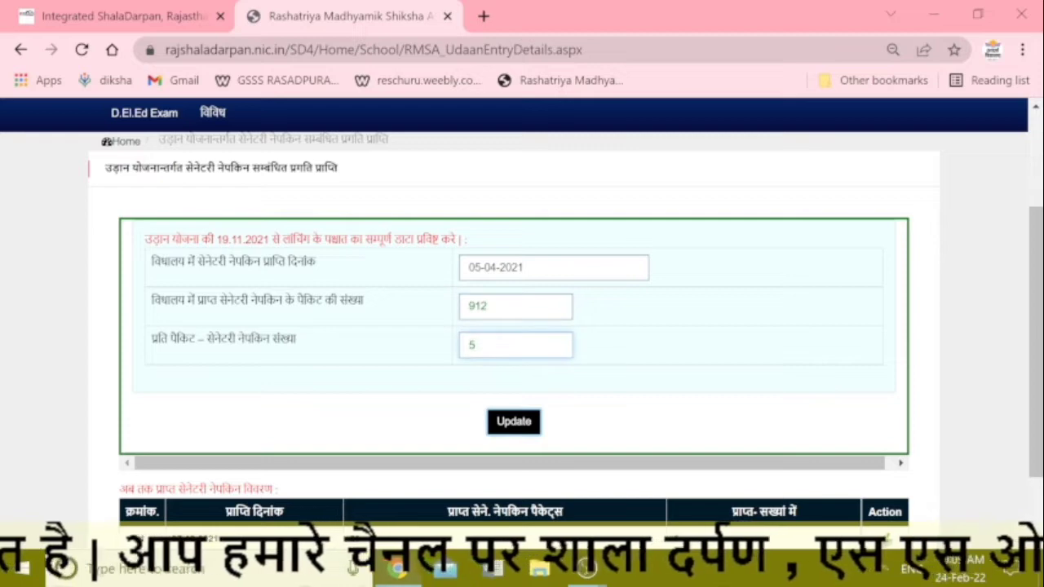
type("47")
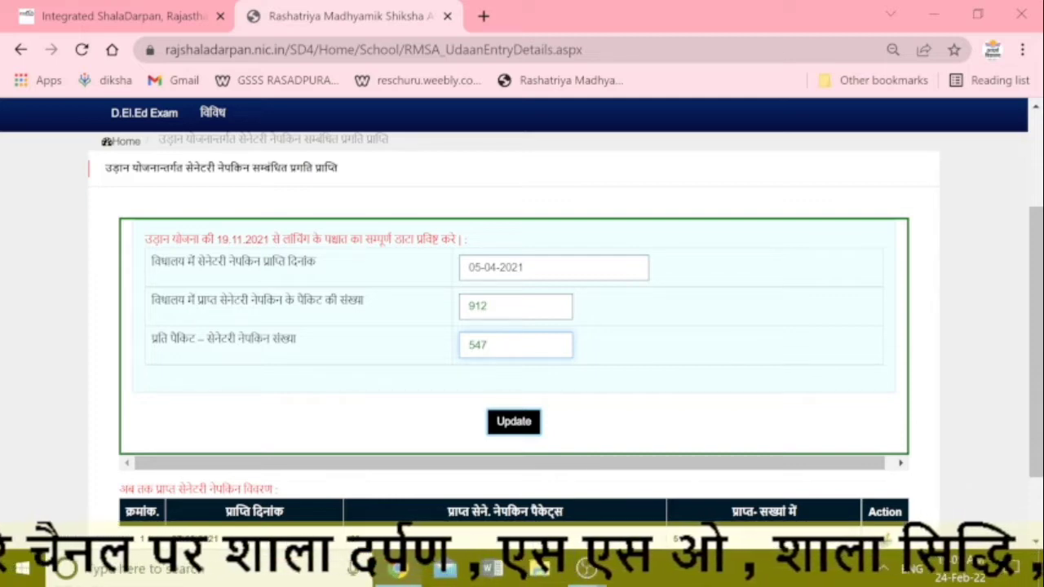
key("BackSpace")
key("BackSpace")
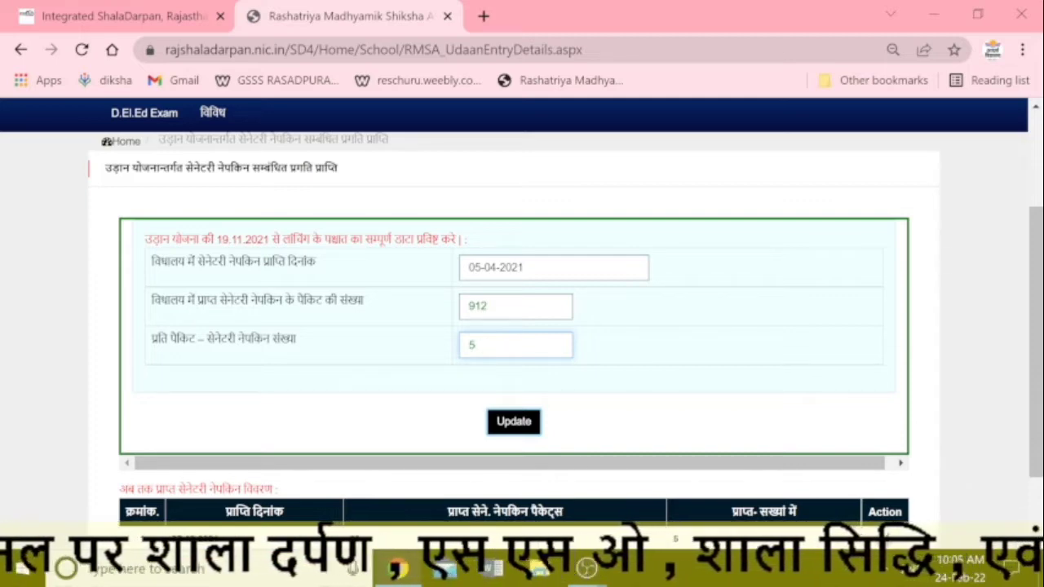
key("BackSpace")
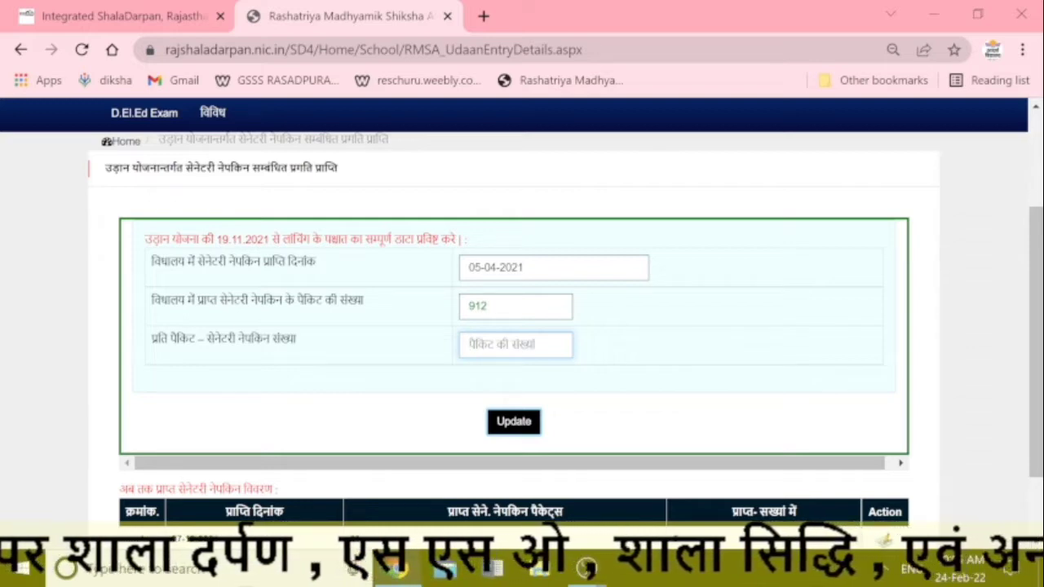
type("06")
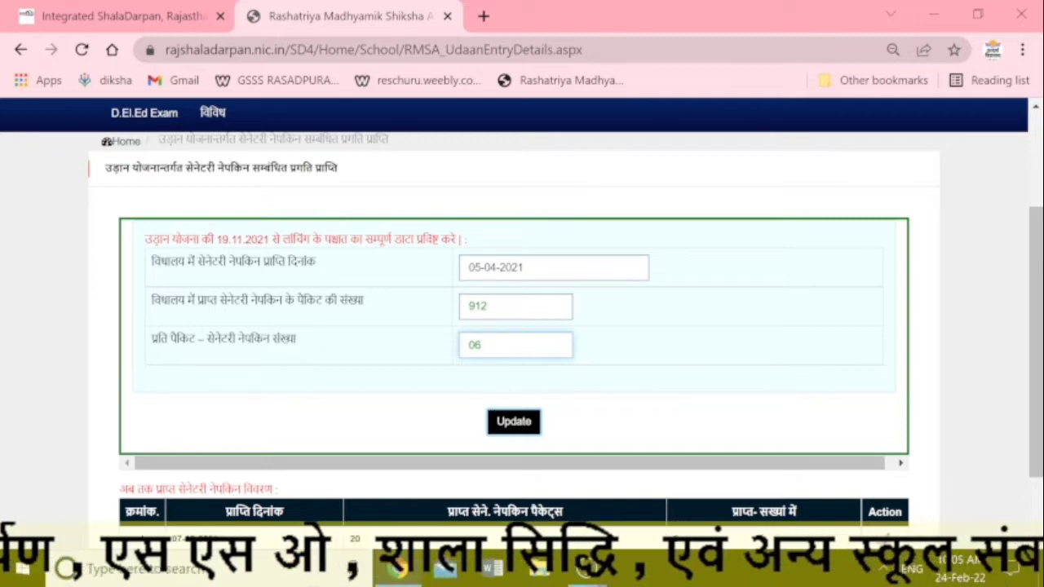
left_click(513, 426)
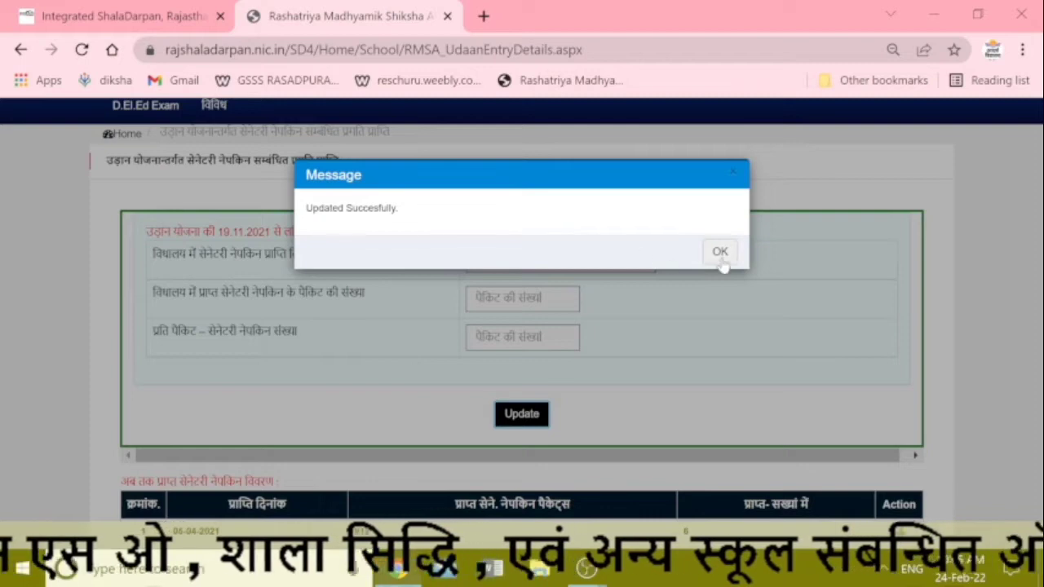
left_click(720, 252)
scroll(571, 342, "down", 2)
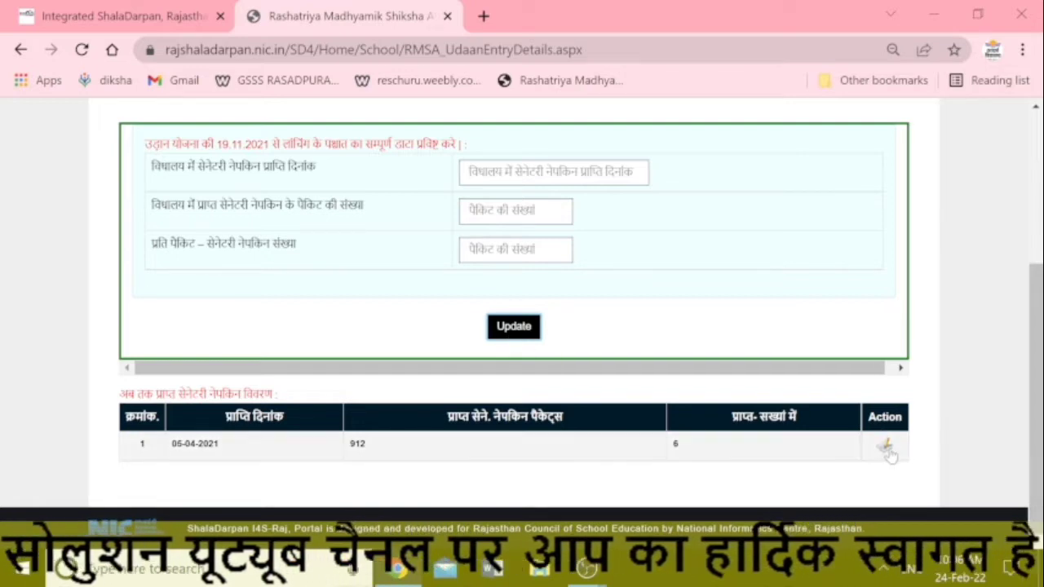
Step: Pick 16 October 2021 as the receipt date in the calendar
left_click(473, 172)
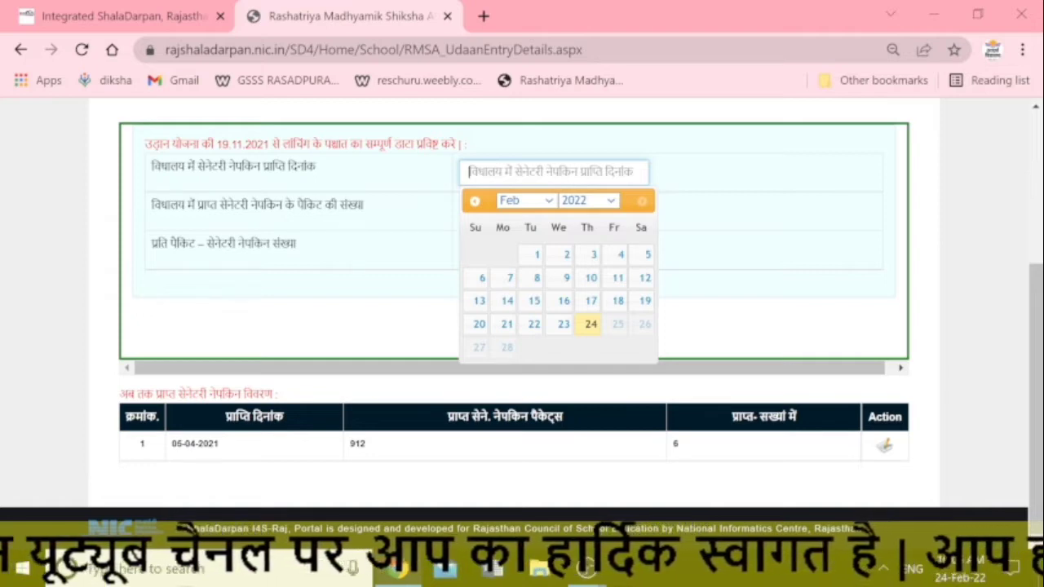
left_click(509, 200)
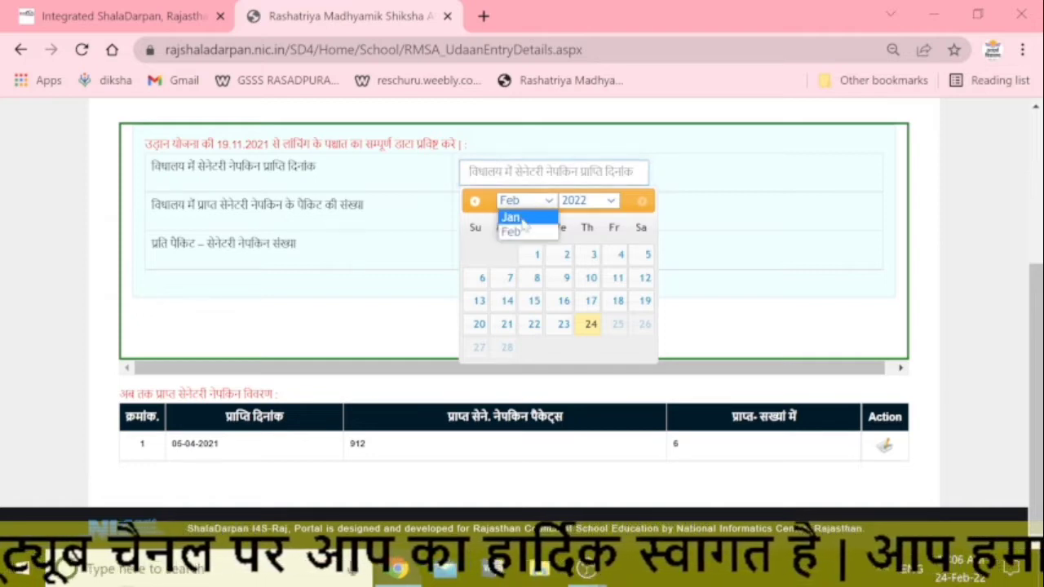
left_click(575, 200)
left_click(581, 501)
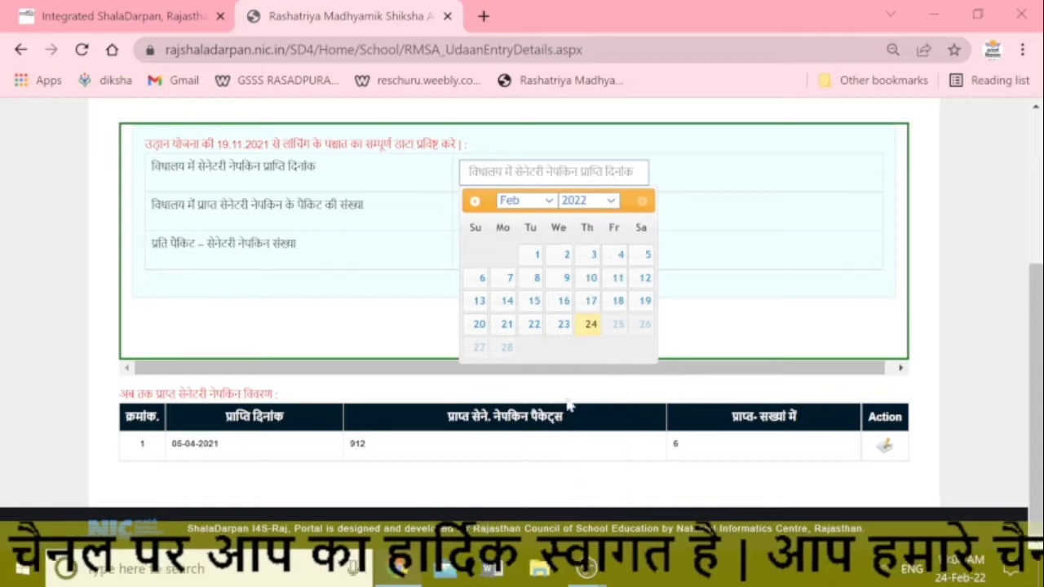
left_click(585, 201)
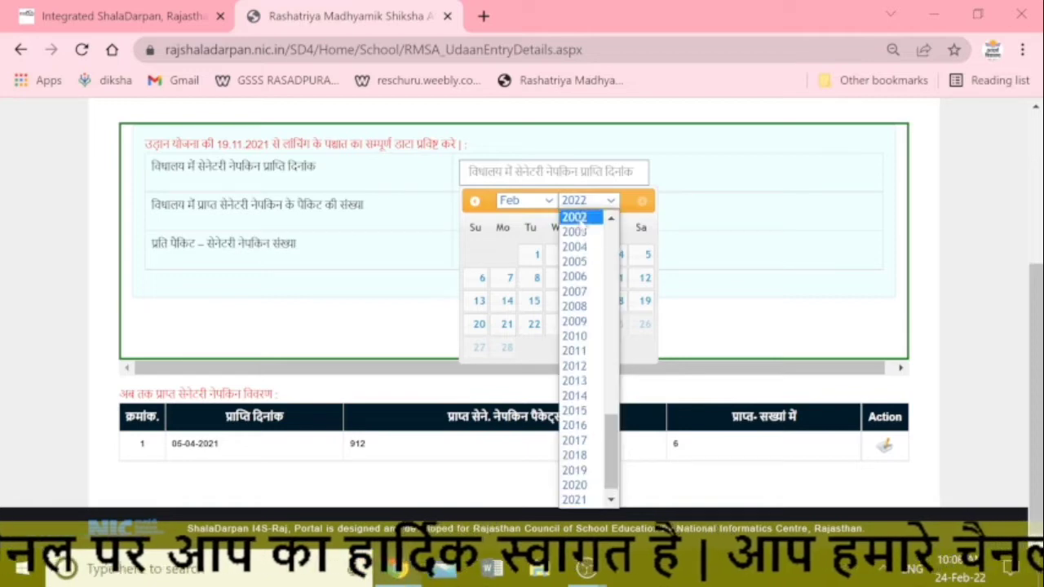
left_click(601, 497)
left_click(523, 202)
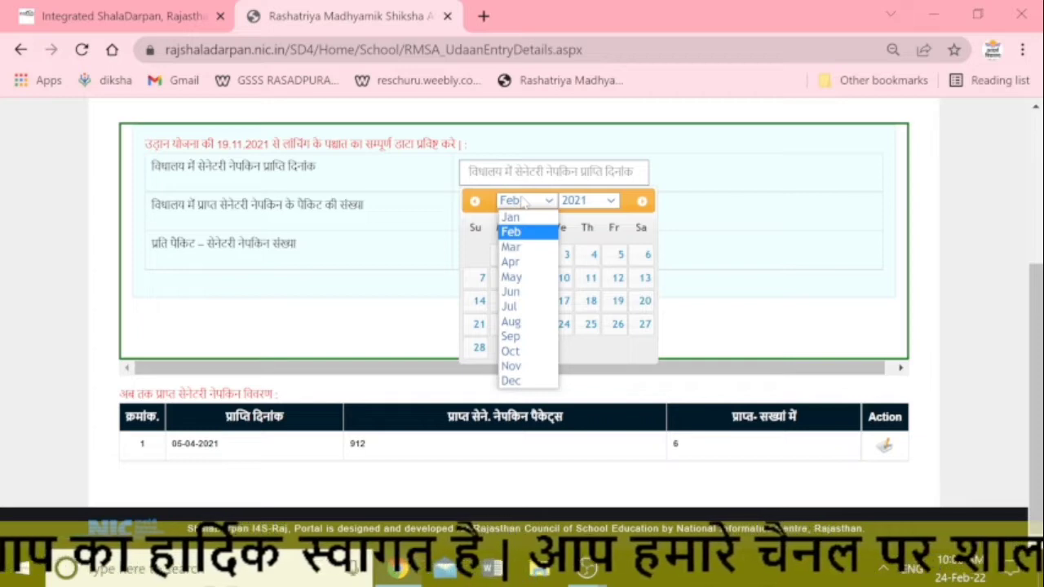
left_click(522, 351)
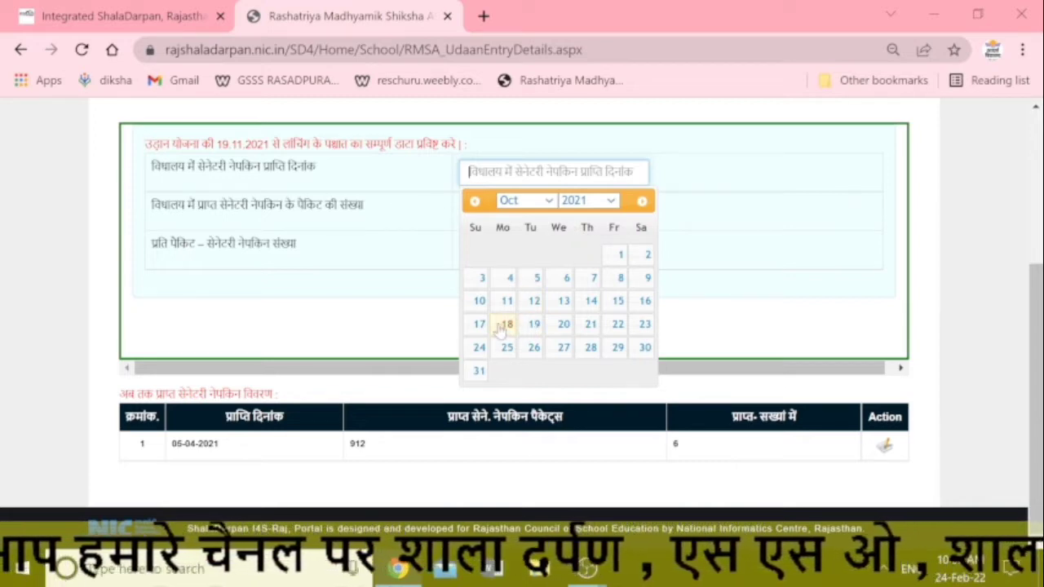
left_click(644, 300)
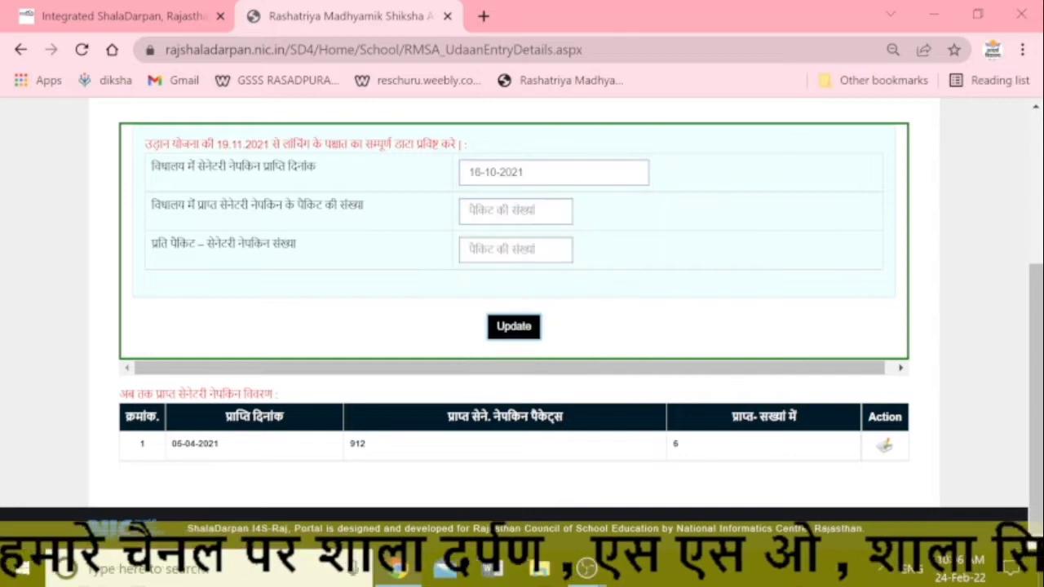
Step: Re-enter 912 packets and the per-packet count, then update the record
key("Tab")
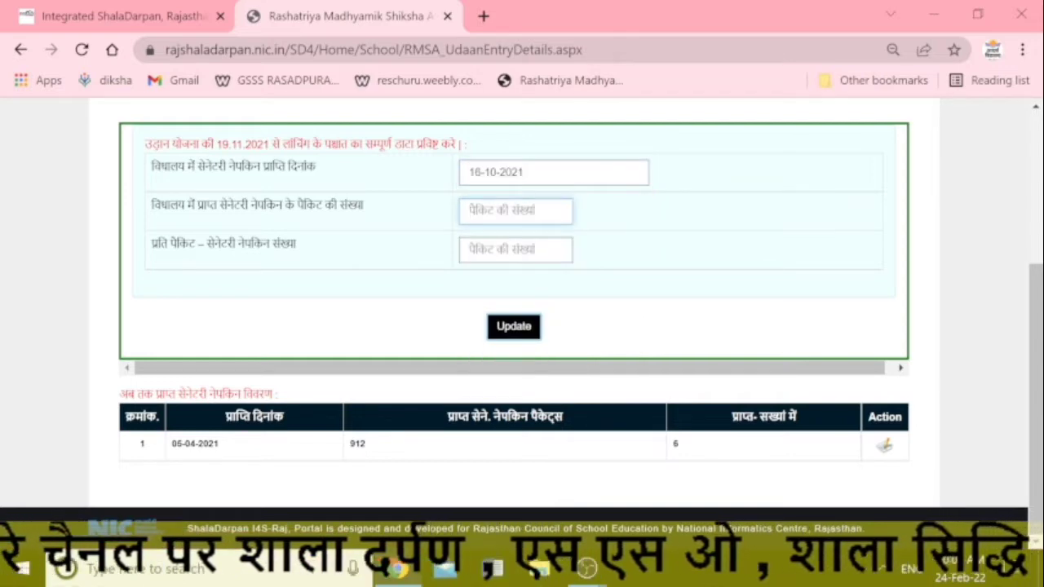
type("912")
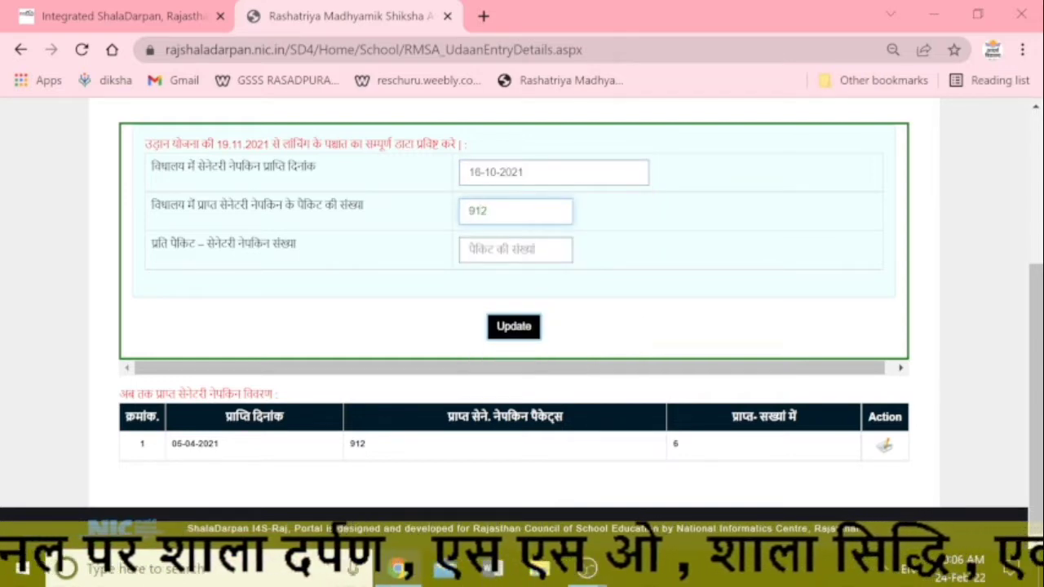
key("Tab")
type("8")
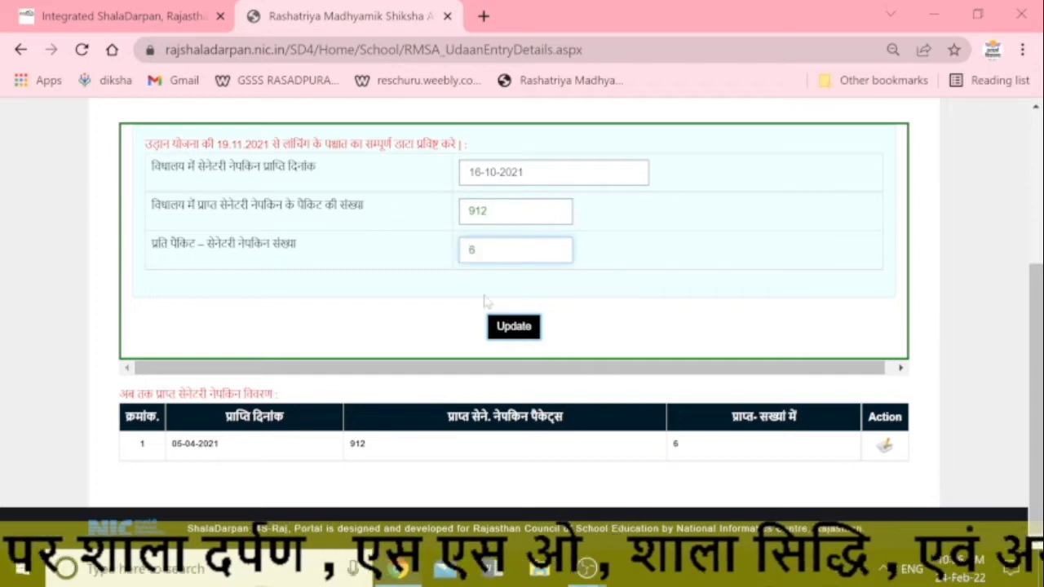
left_click(499, 326)
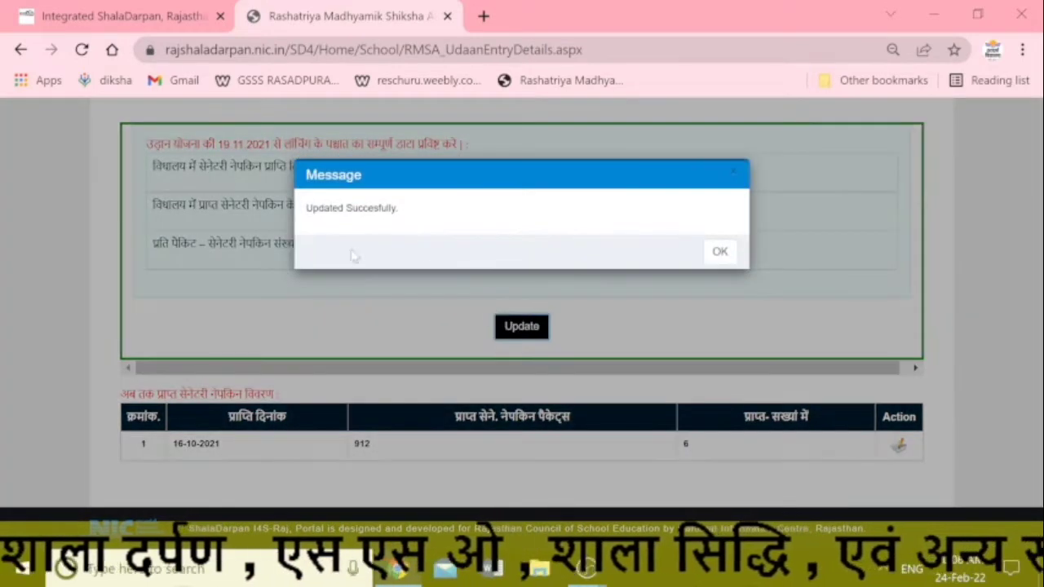
left_click(712, 254)
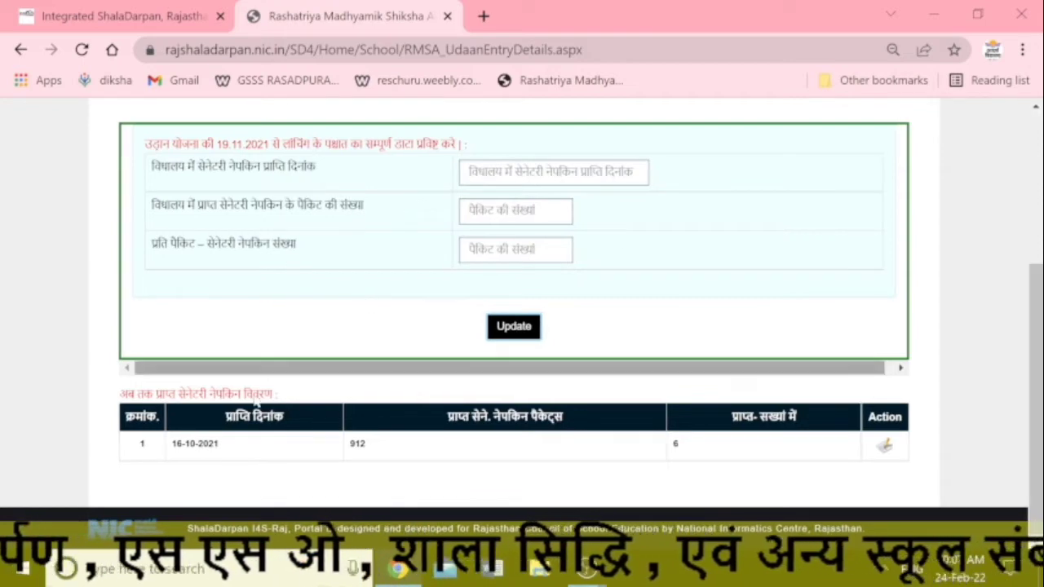
Step: Reopen the उड़ान (सेनेटरी नेपकिन प्रगति प्राप्ति) page from the विद्यालय menu
scroll(587, 444, "up", 3)
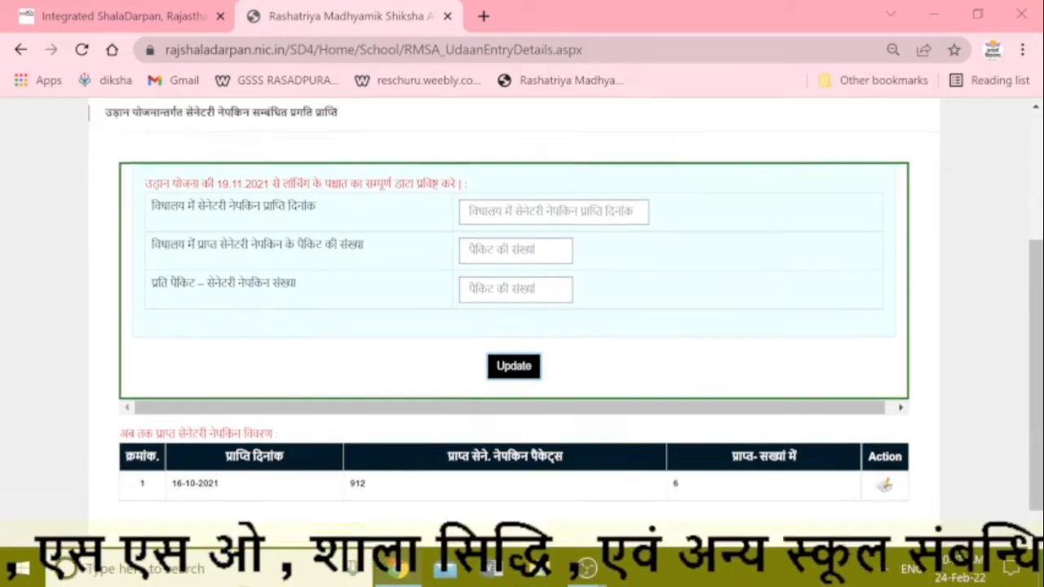
scroll(510, 436, "down", 3)
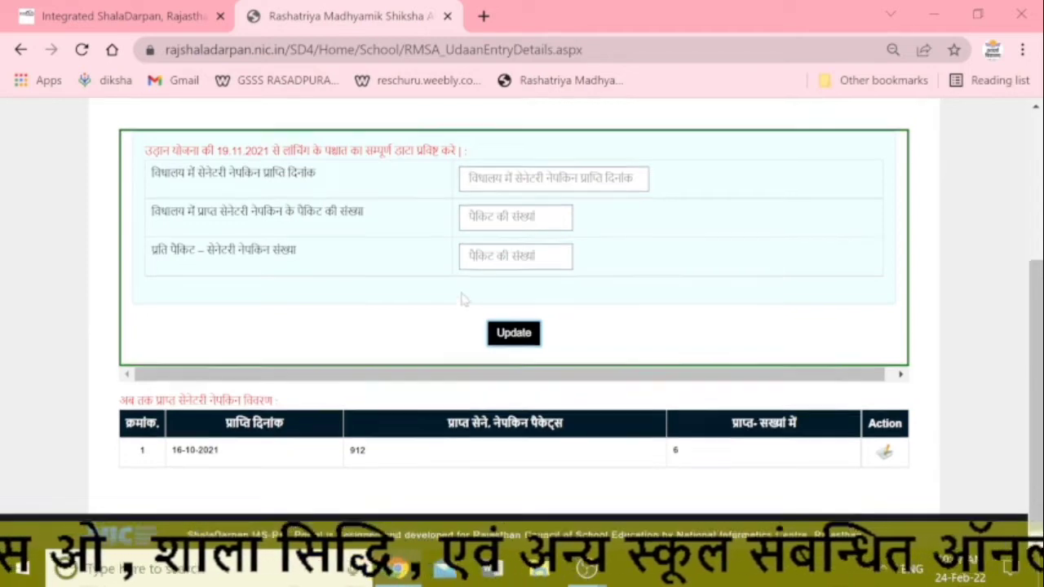
scroll(473, 293, "up", 3)
scroll(440, 318, "down", 3)
scroll(449, 326, "down", 1)
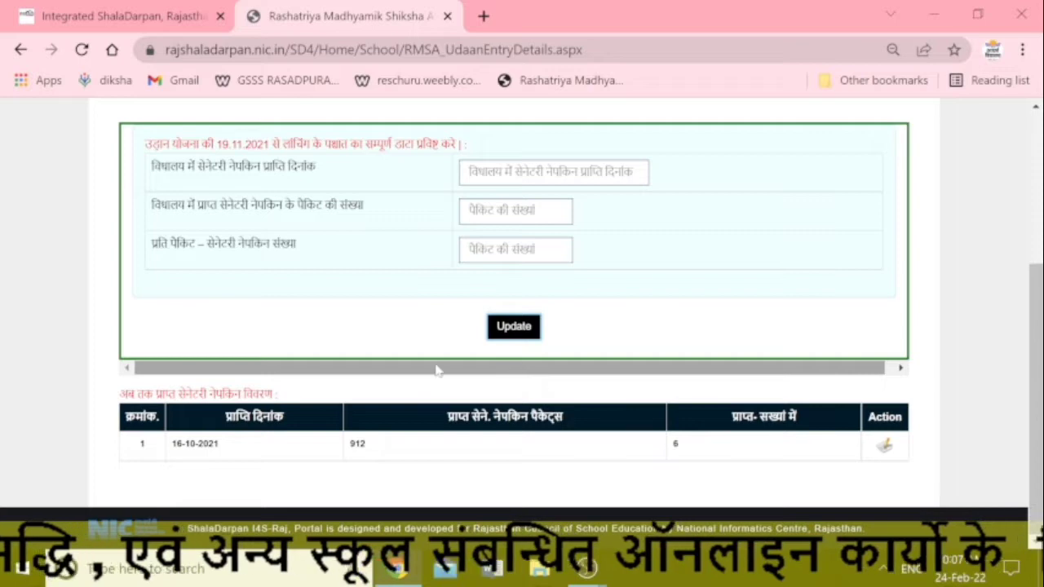
scroll(441, 369, "up", 3)
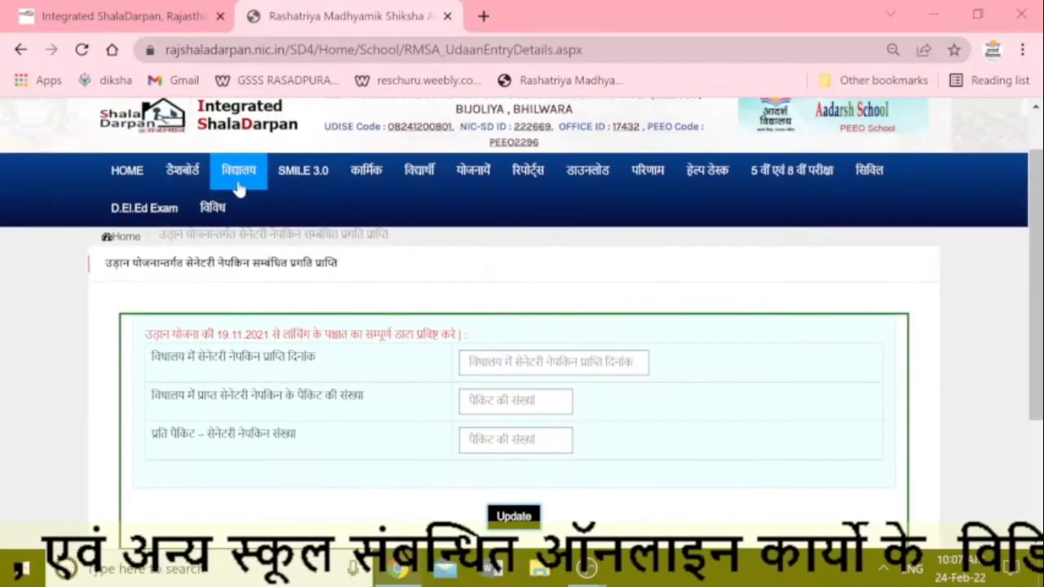
left_click(229, 235)
scroll(228, 234, "down", 1)
left_click(204, 270)
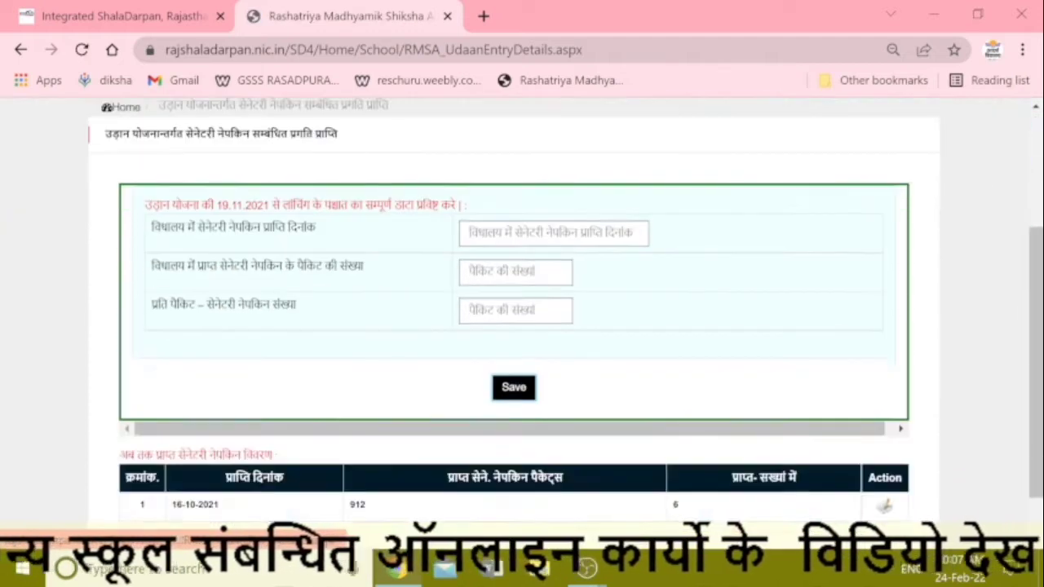
scroll(269, 285, "down", 1)
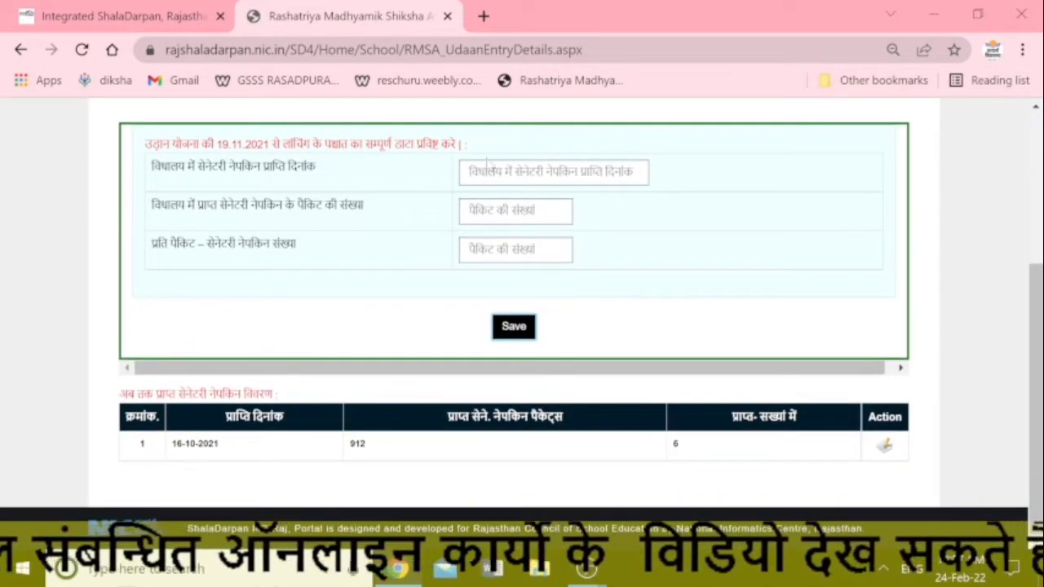
Step: Pick 5 April 2021 as the new receipt's date
left_click(469, 172)
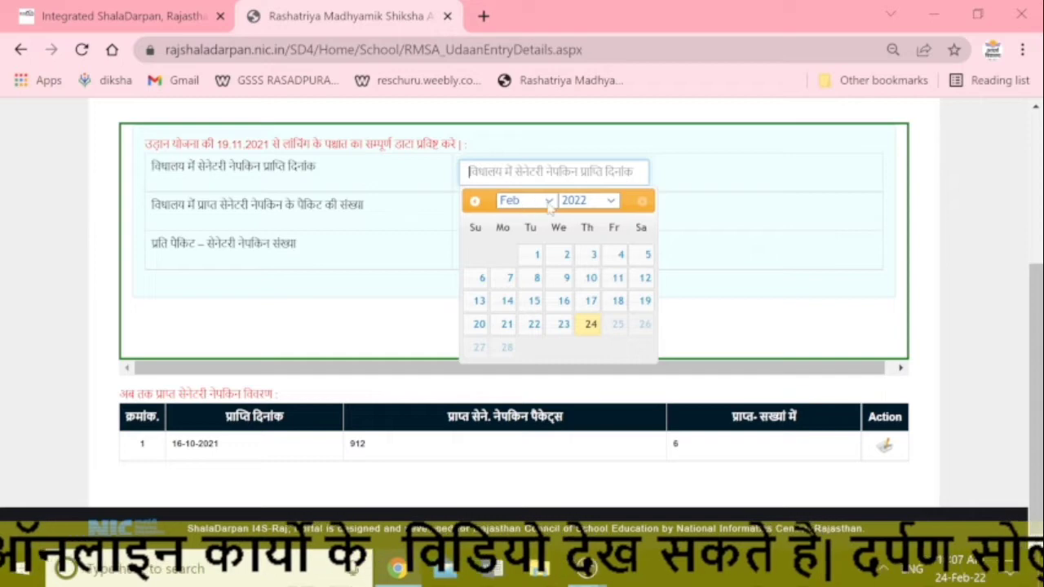
left_click(528, 201)
left_click(600, 204)
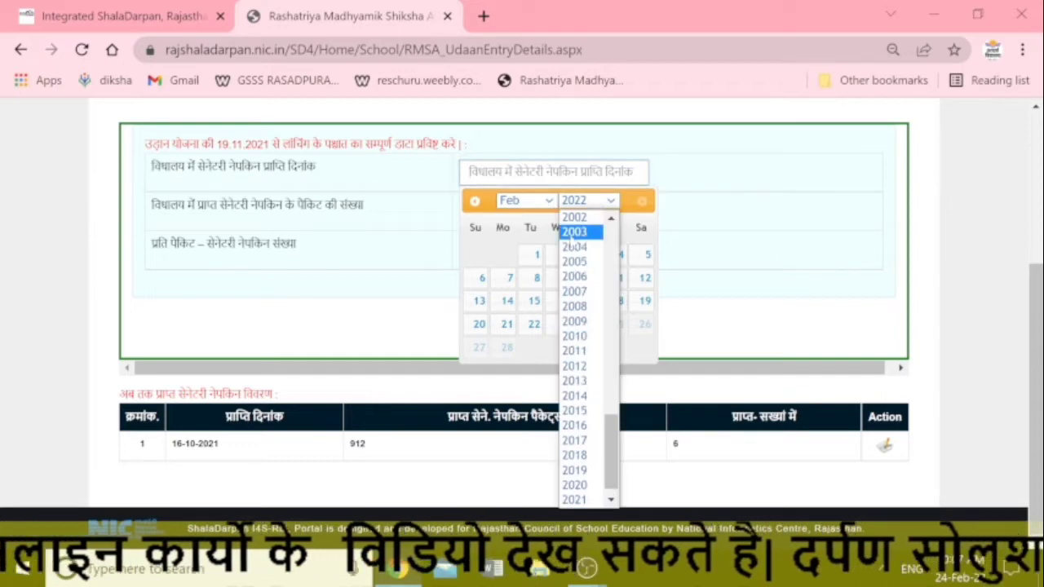
left_click(574, 499)
left_click(530, 204)
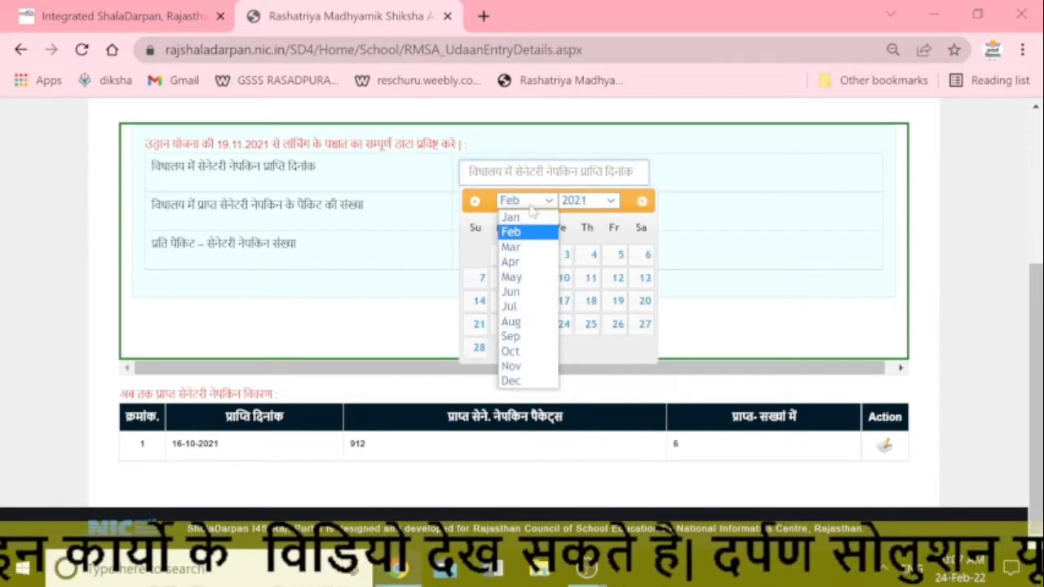
left_click(523, 261)
left_click(514, 278)
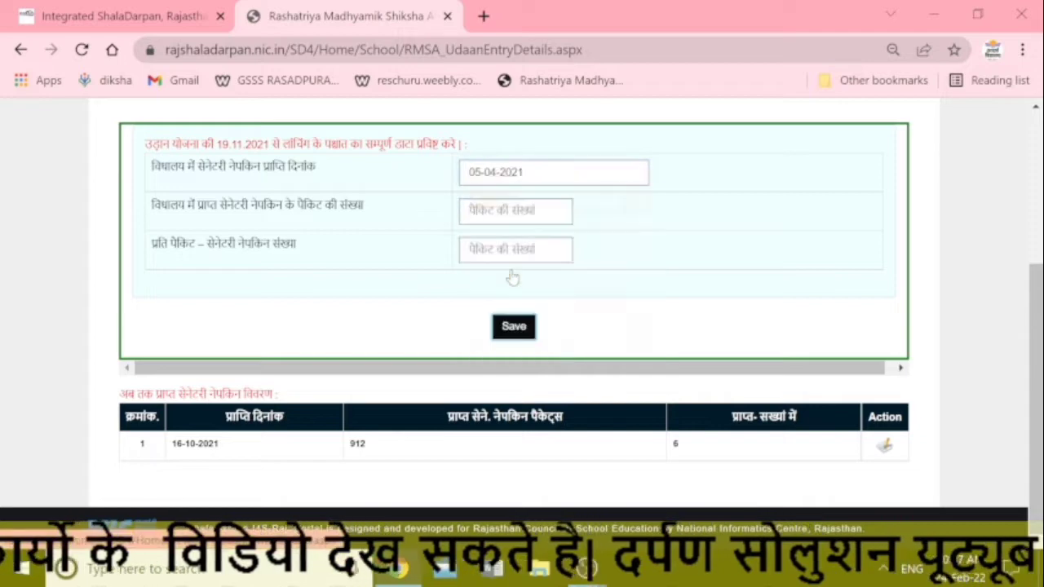
Step: Enter 912 packets and 6 napkins per packet, and save the new record
type("912")
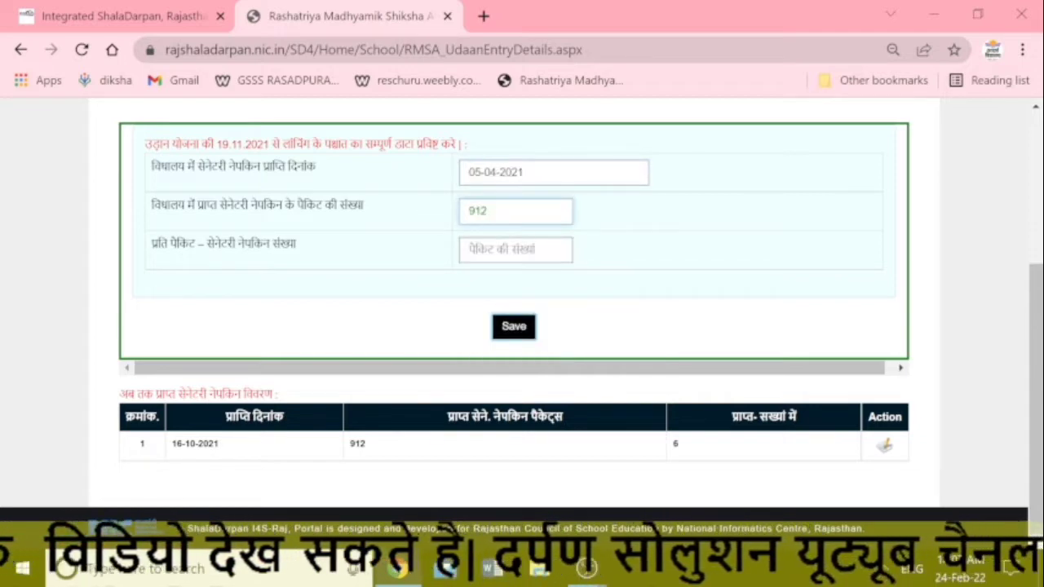
key("Tab")
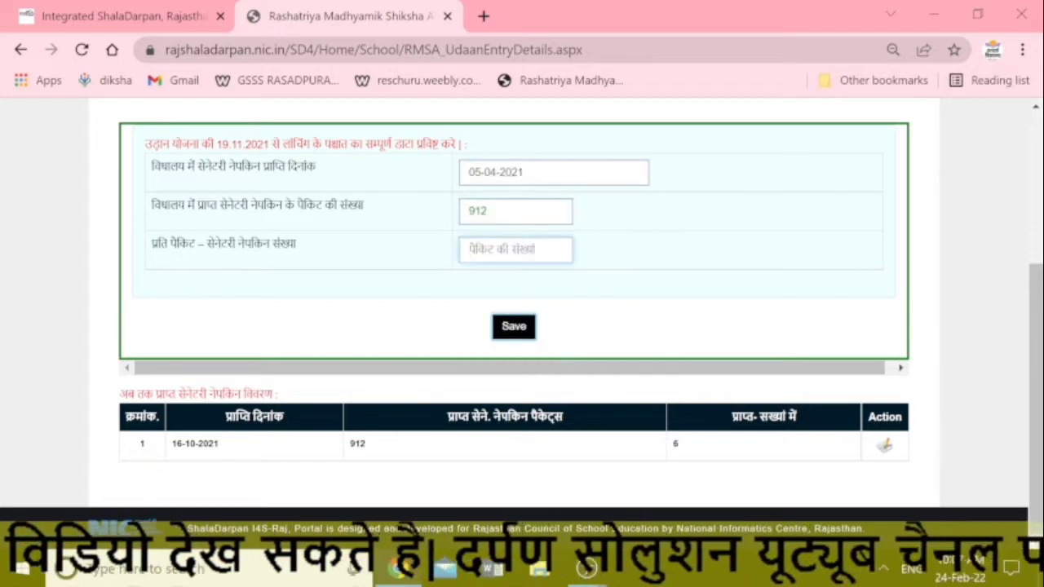
type("6")
left_click(497, 333)
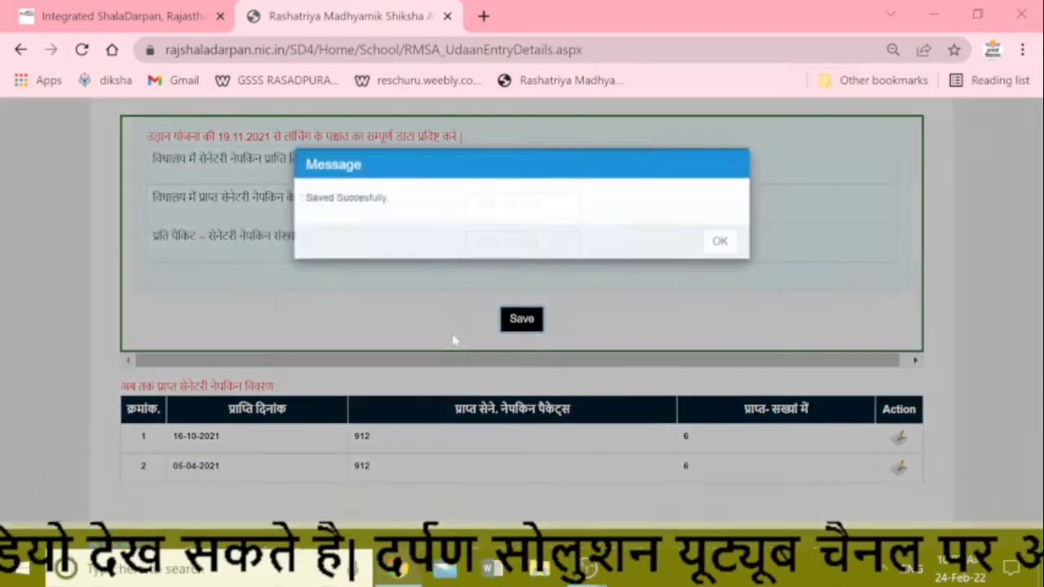
left_click(715, 251)
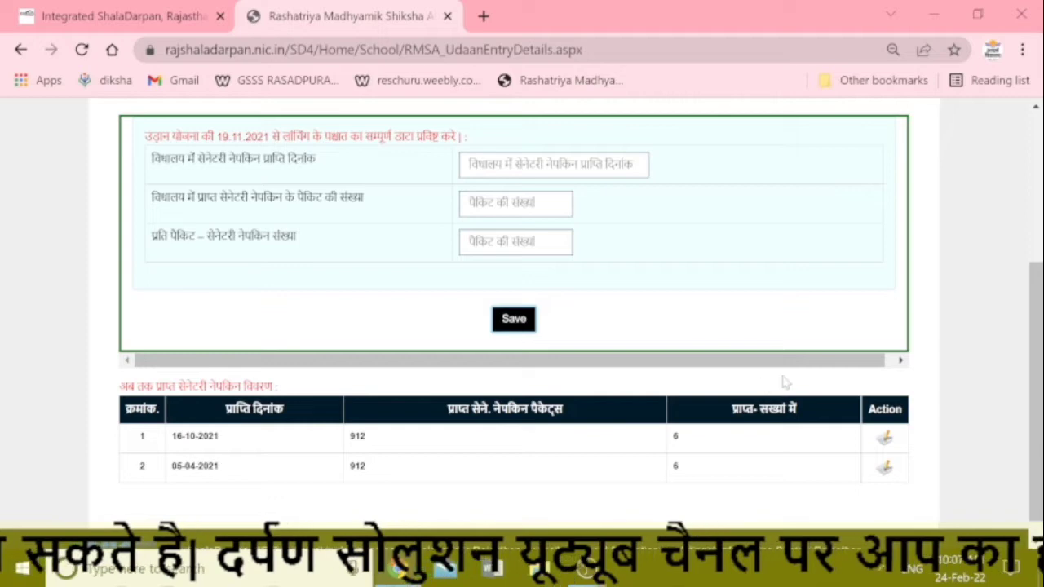
Step: Open the उड़ान (सेनेटरी नेपकिन प्रगति वितरण) distribution page from the विद्यालय menu
scroll(457, 314, "up", 1)
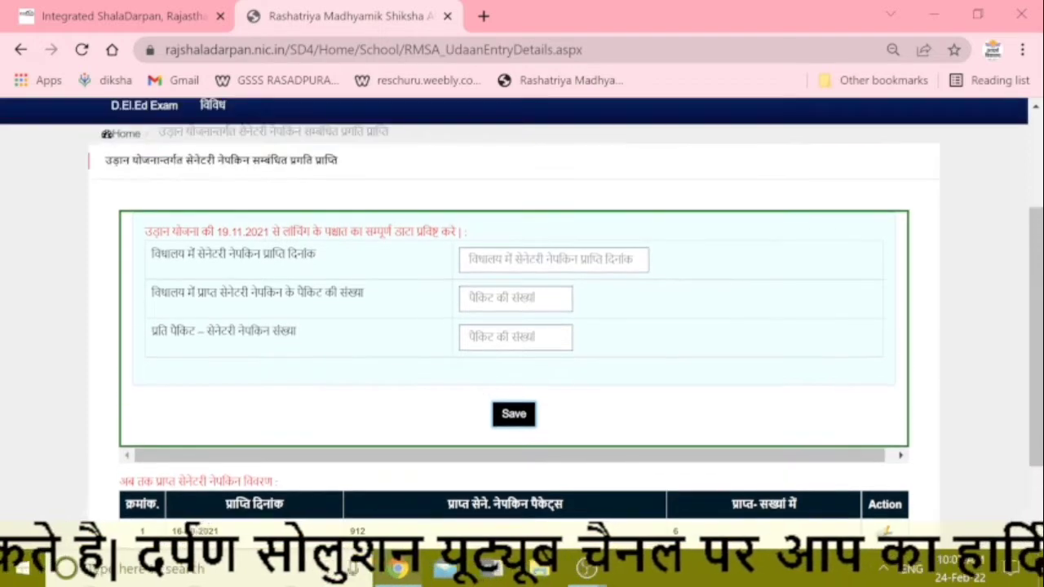
scroll(310, 273, "down", 1)
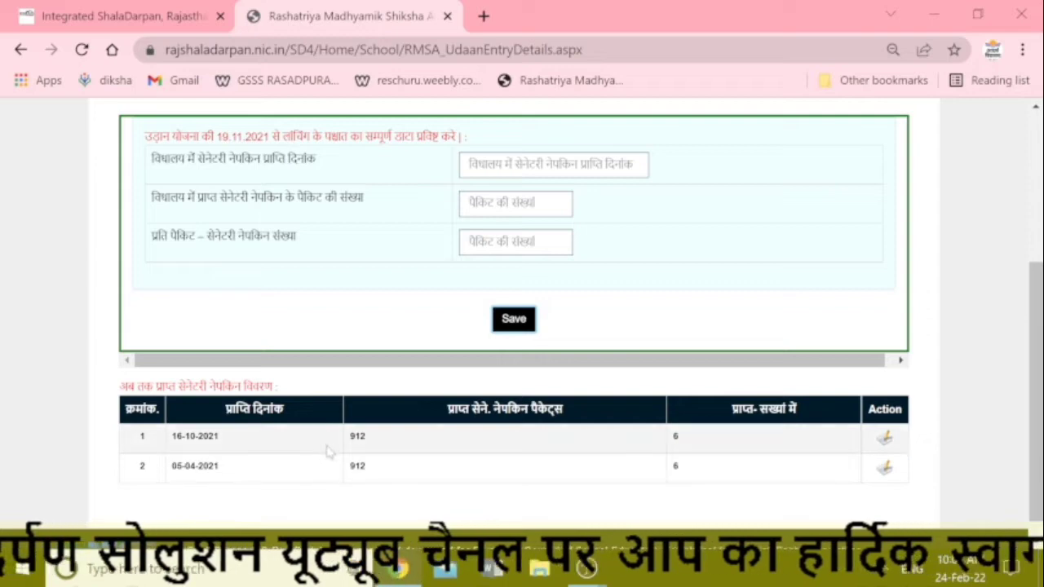
scroll(347, 441, "up", 2)
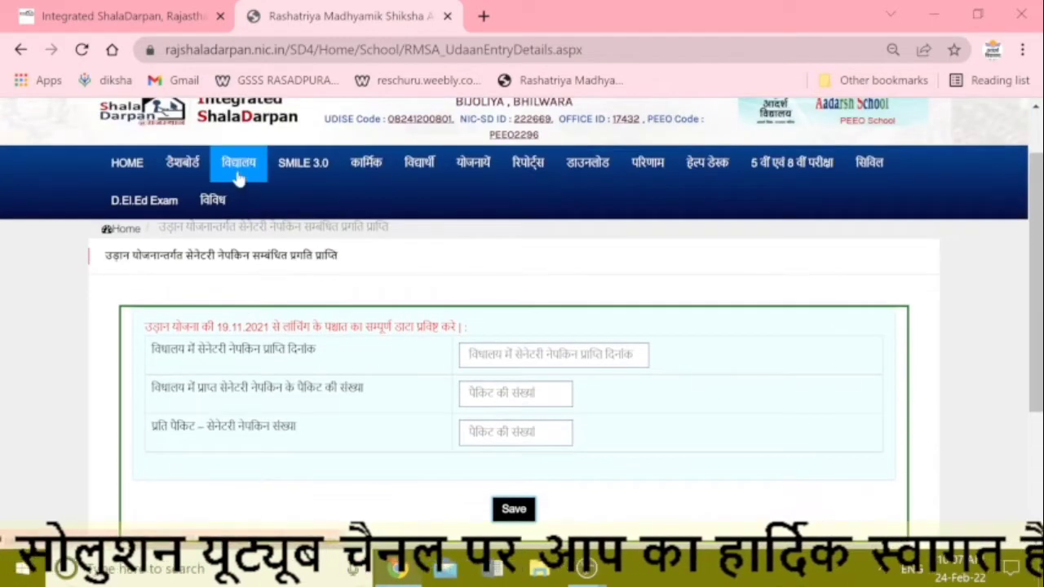
left_click(239, 163)
scroll(317, 323, "down", 1)
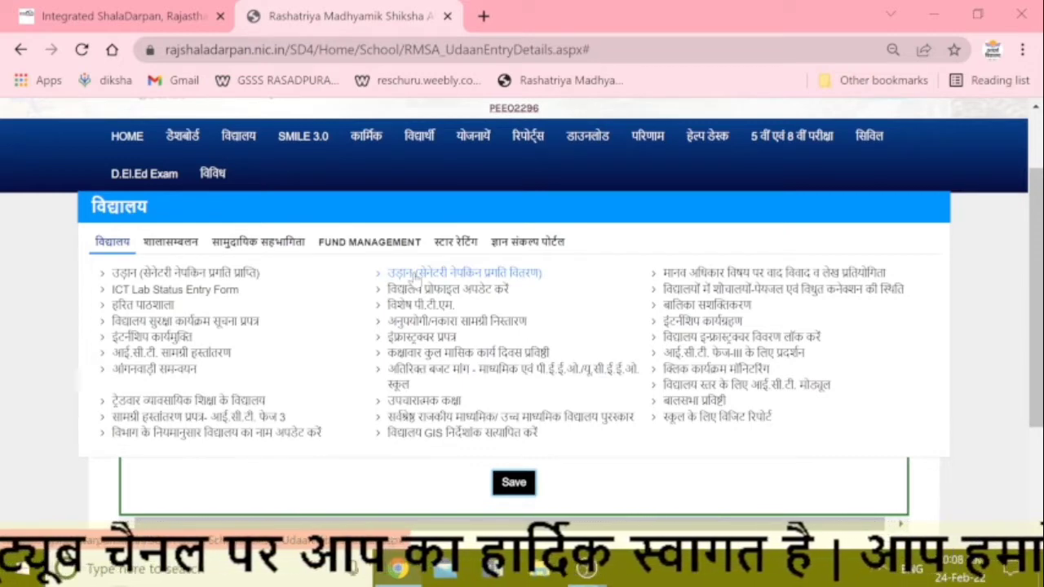
left_click(414, 274)
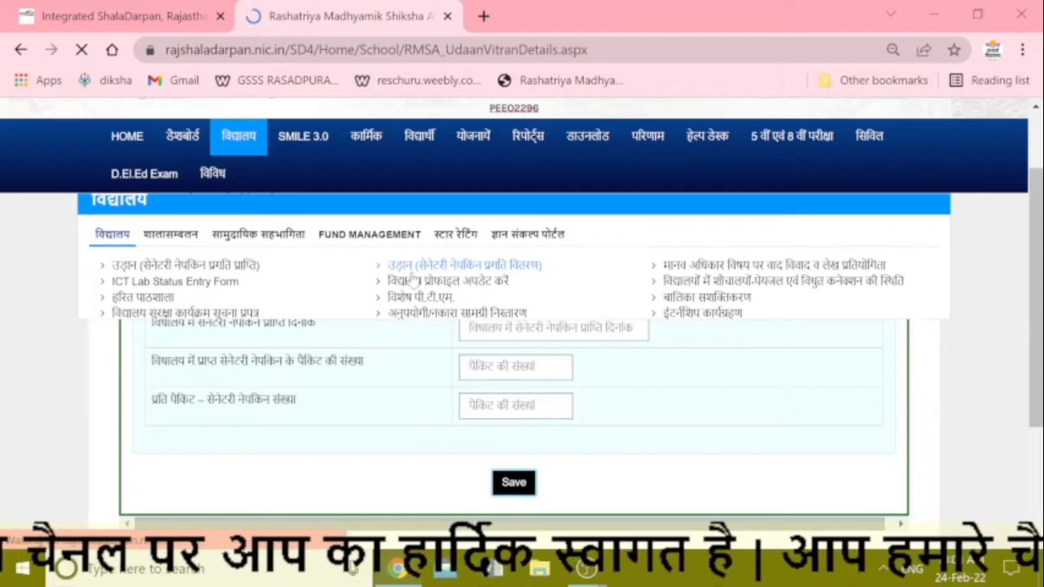
scroll(388, 297, "down", 3)
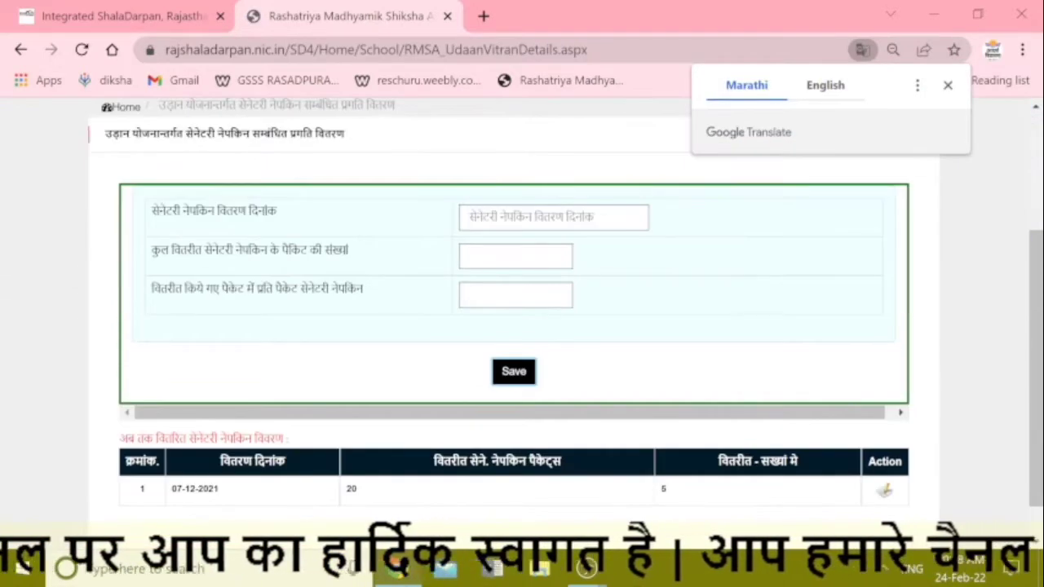
Step: Load the 07-12-2021 distribution record and change its date to 15-10-2021
left_click(884, 489)
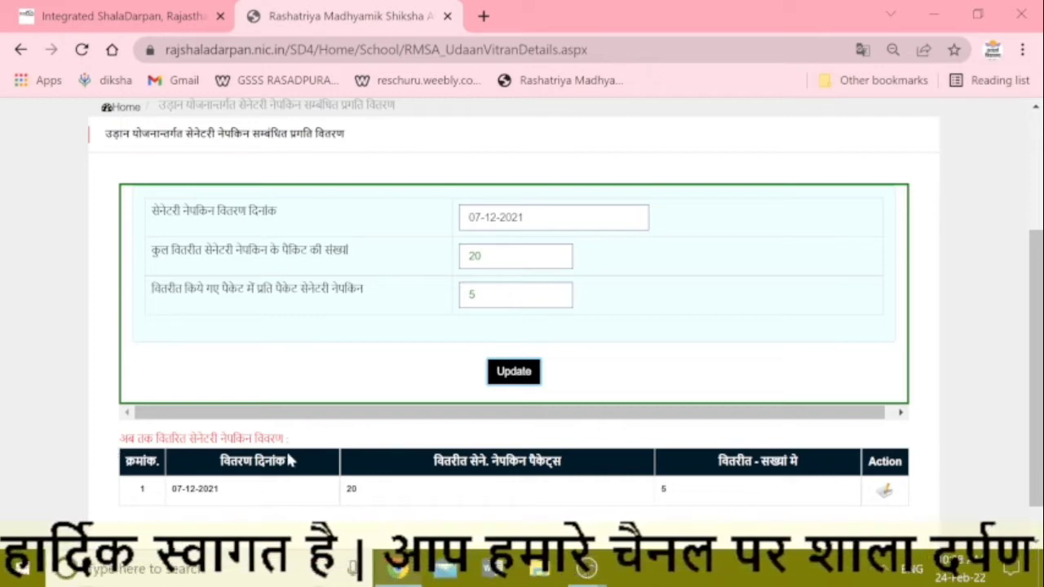
left_click(481, 217)
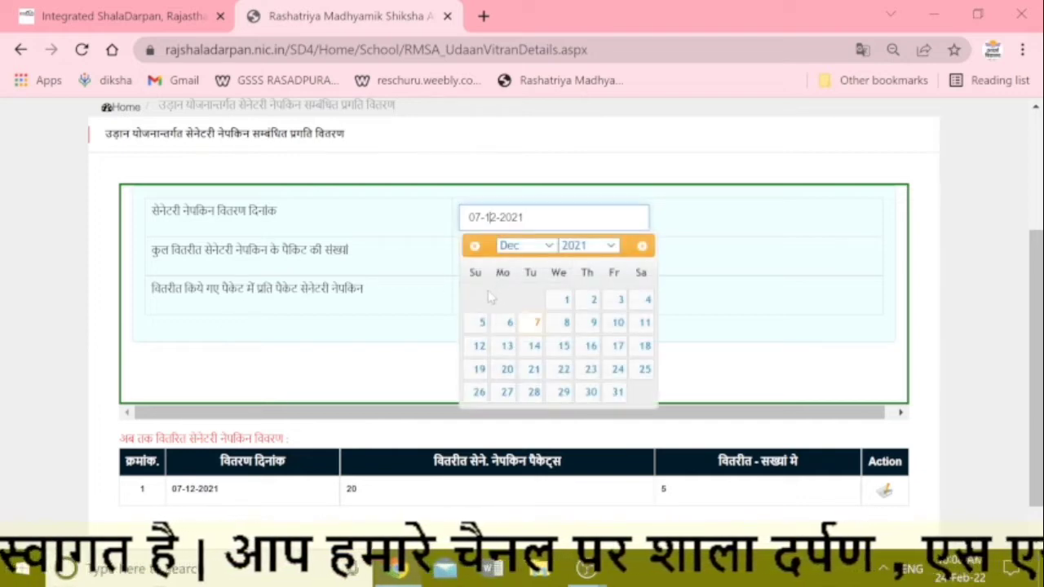
left_click(515, 248)
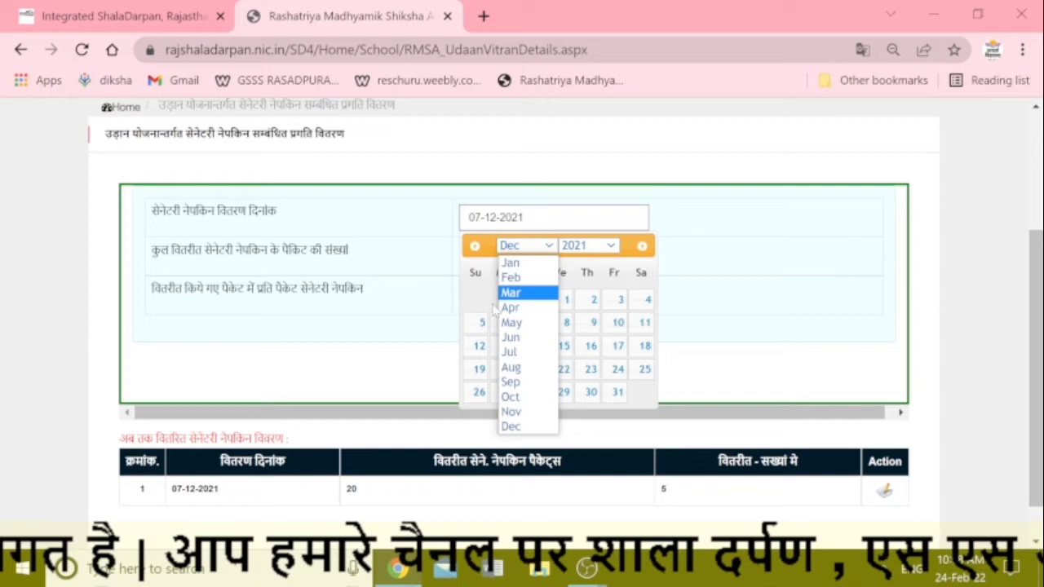
left_click(512, 398)
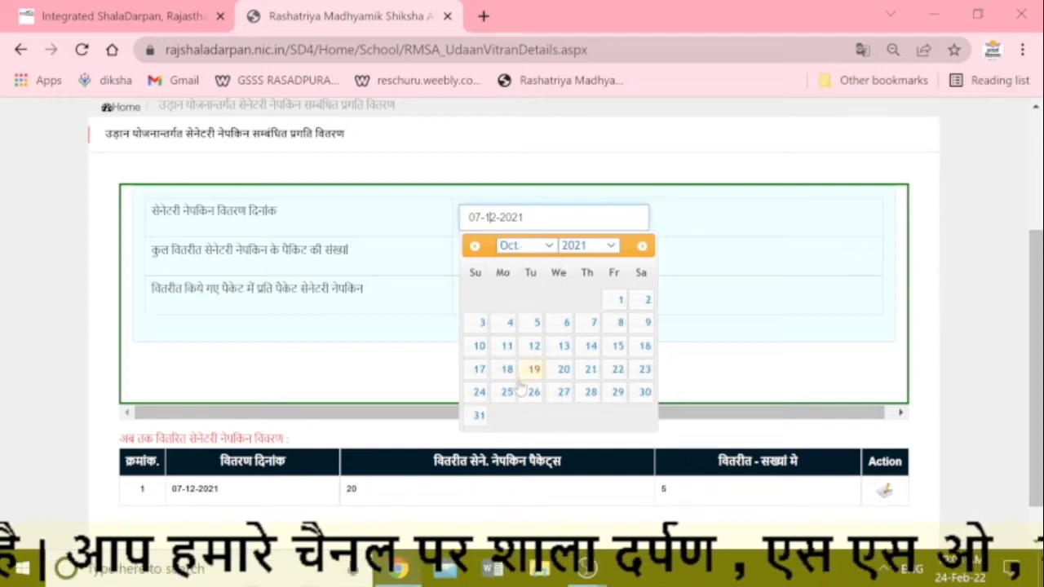
left_click(617, 348)
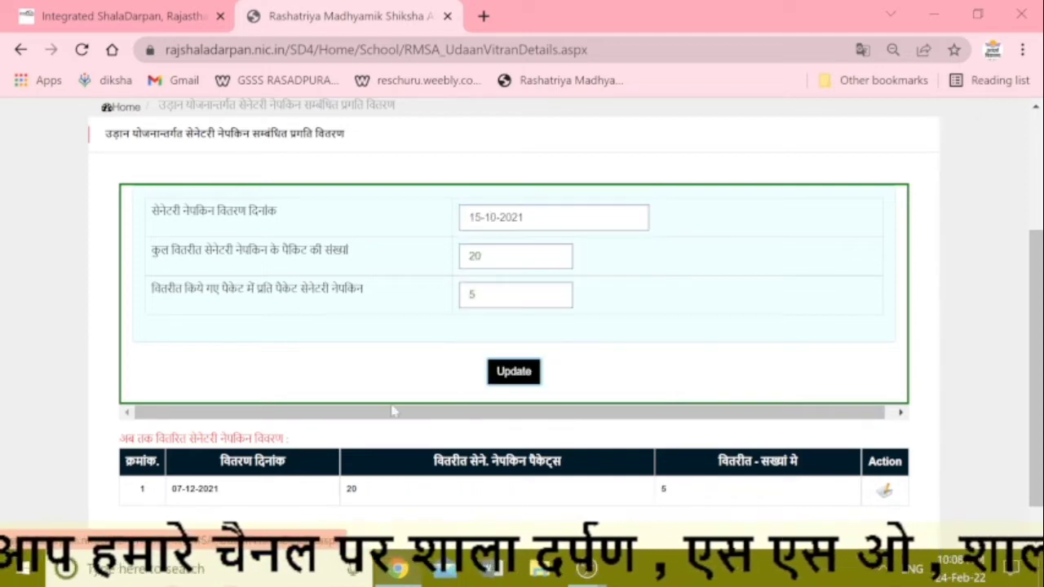
Step: Replace the counts with 912 packets and 6 per packet, and update the record
double_click(481, 256)
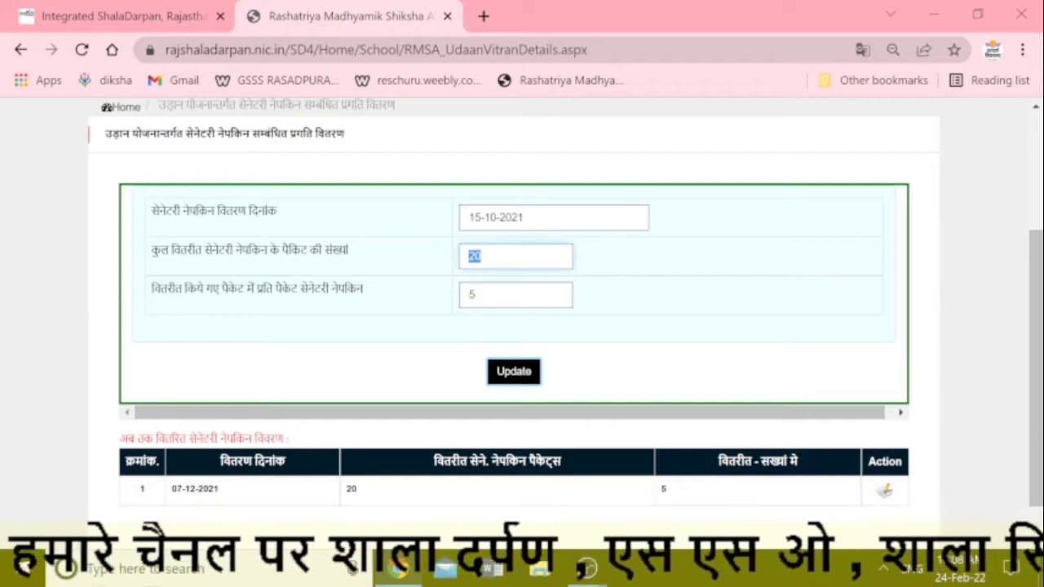
type("91")
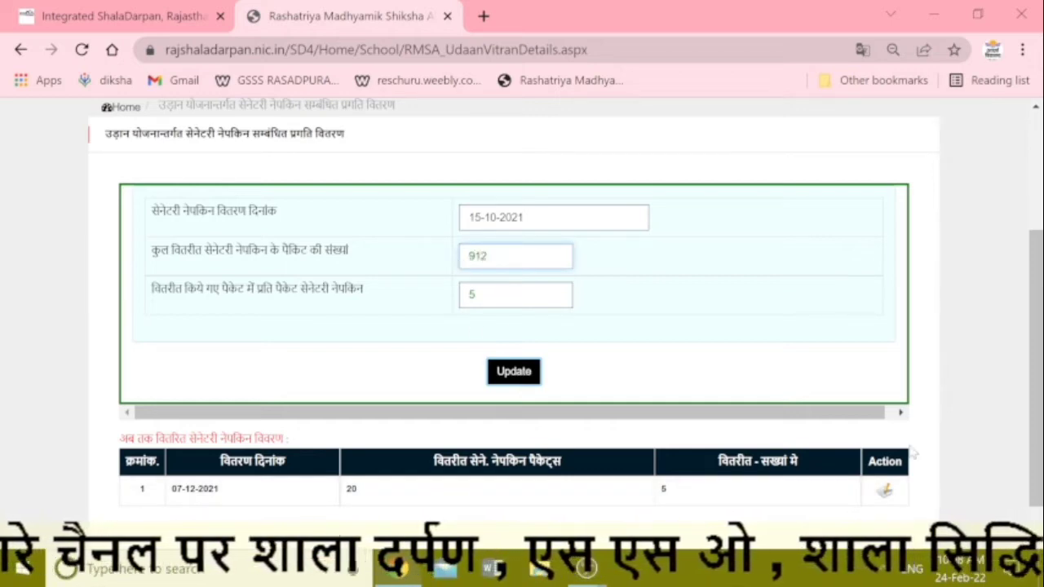
left_click_drag(482, 296, 448, 294)
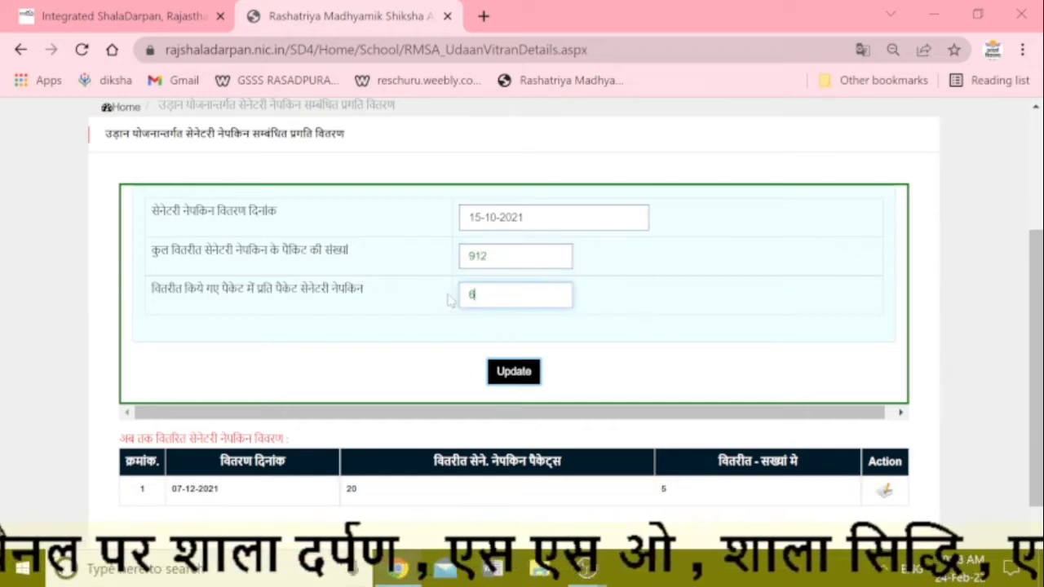
left_click(507, 375)
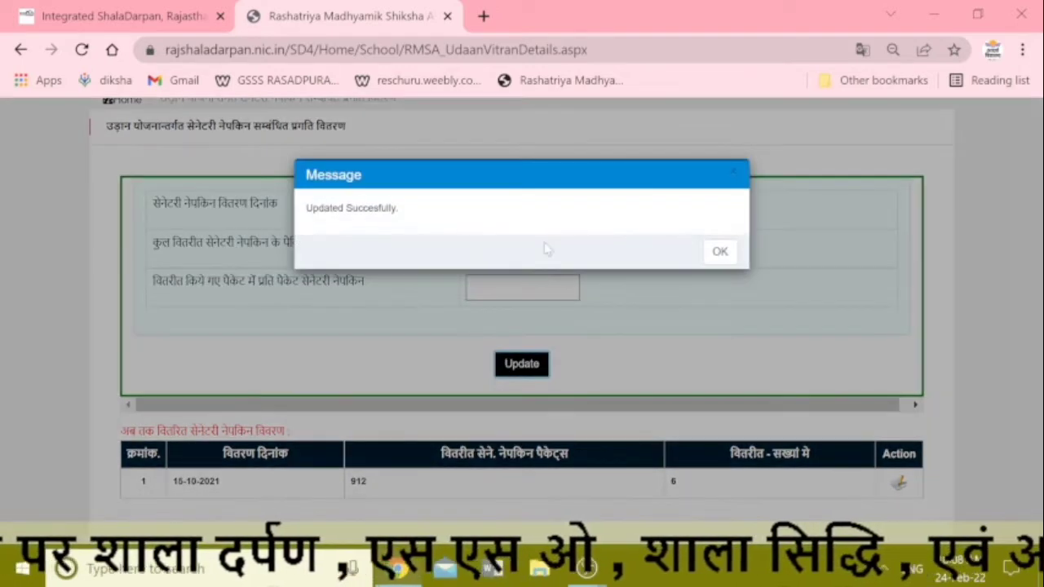
left_click(720, 251)
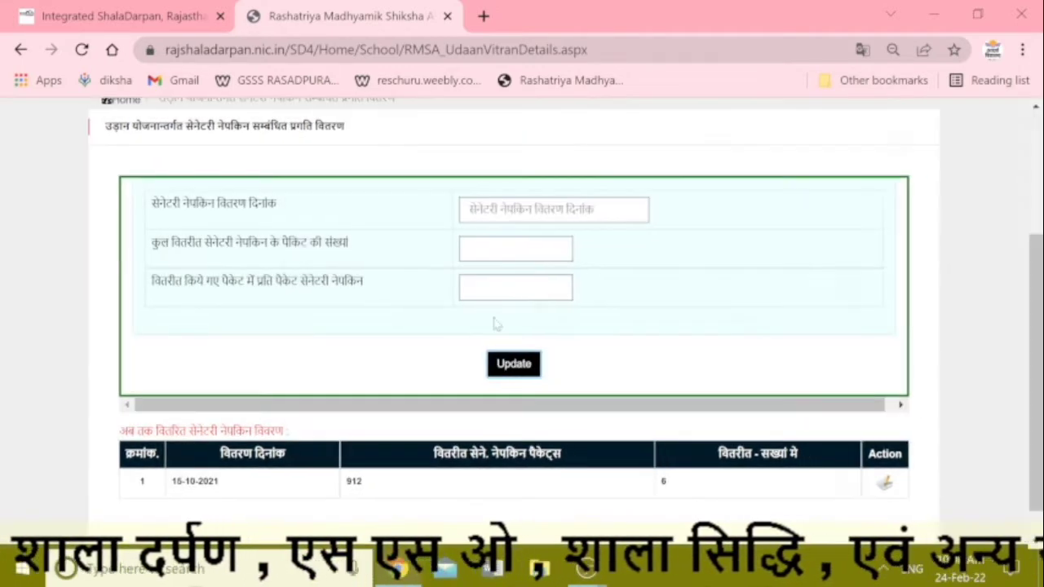
Step: Set the distribution date to 24-02-2022 in the distribution entry form
left_click(532, 366)
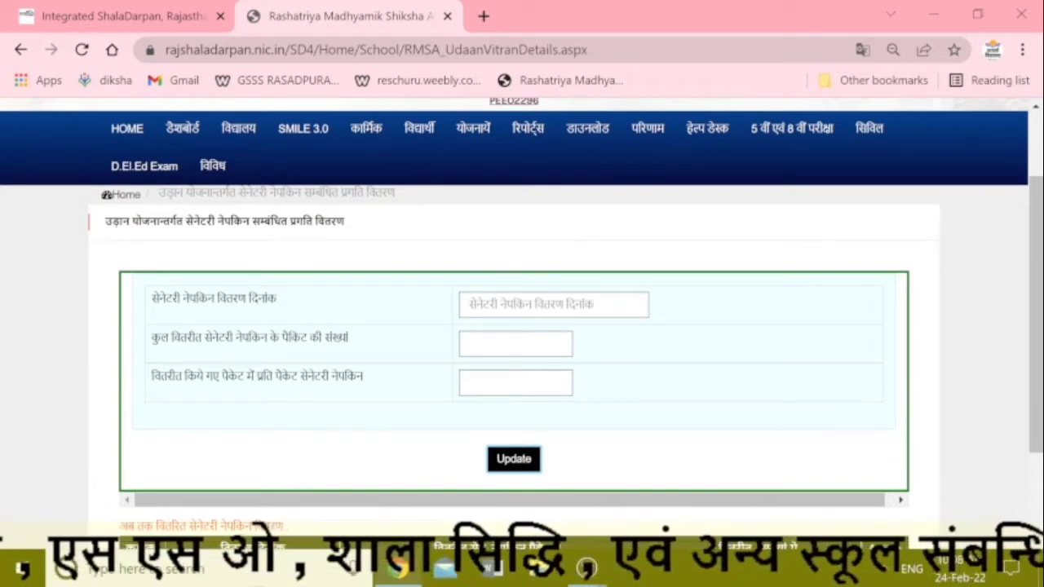
left_click(543, 305)
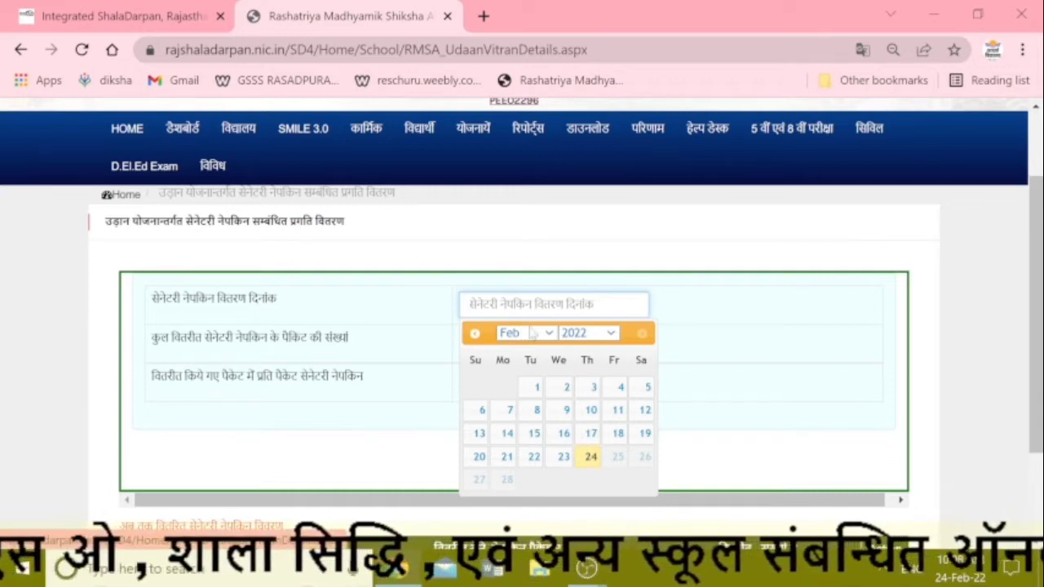
left_click(587, 459)
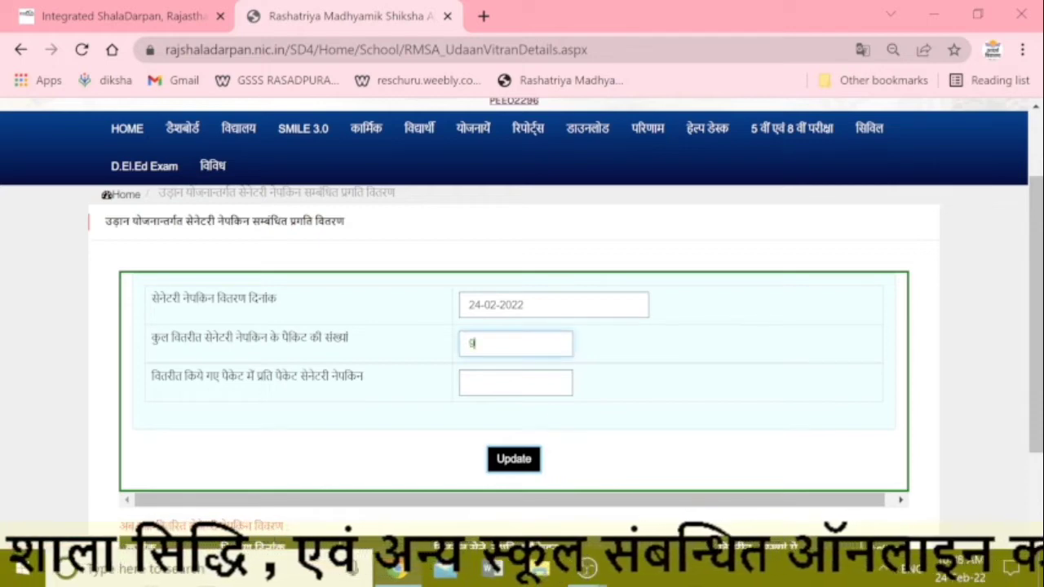
left_click(506, 395)
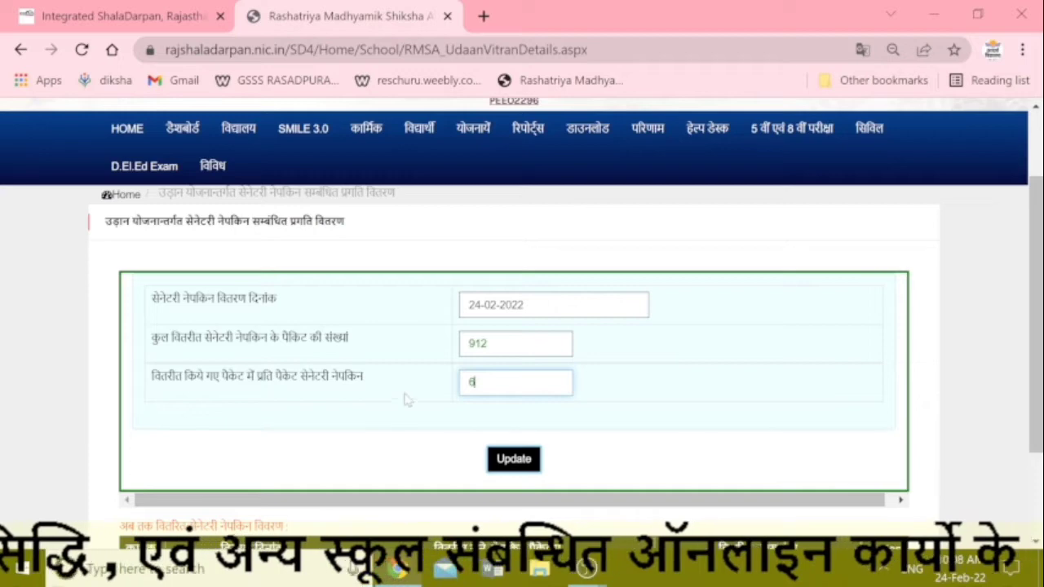
Step: Reopen the उड़ान (सेनेटरी नेपकिन प्रगति वितरण) page from the विद्यालय menu
scroll(408, 400, "down", 2)
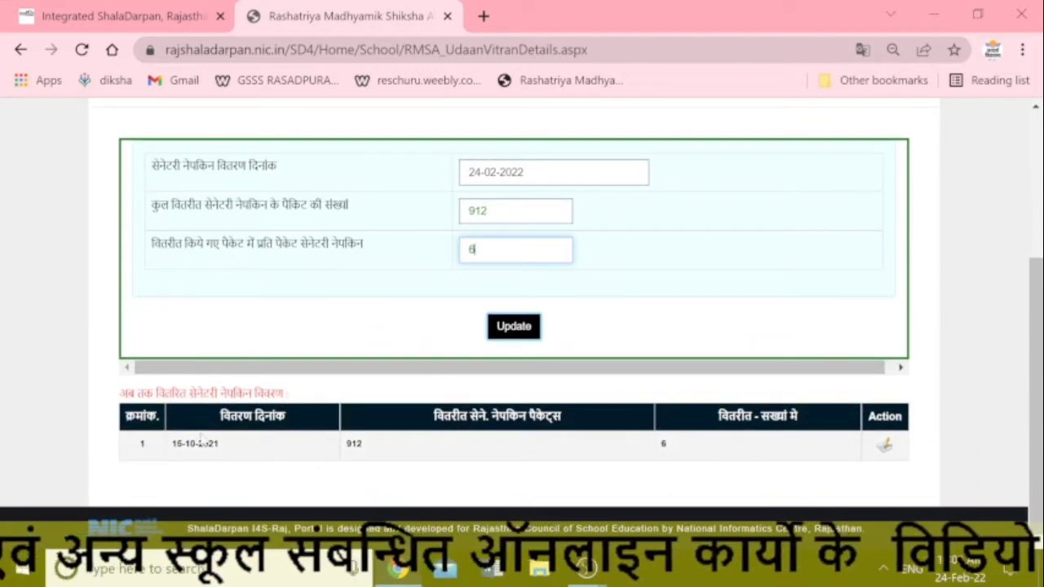
scroll(292, 342, "up", 3)
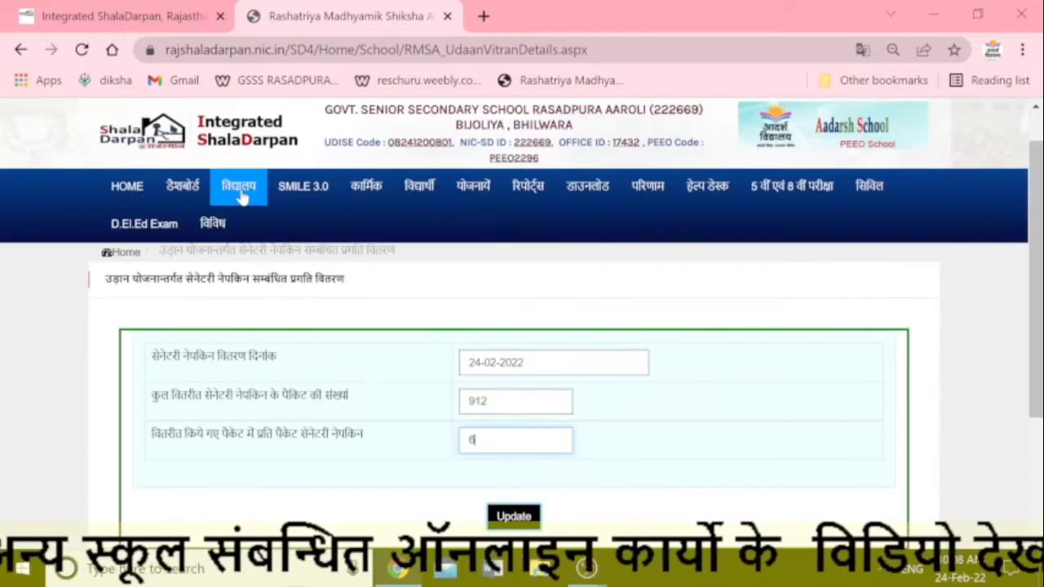
left_click(239, 186)
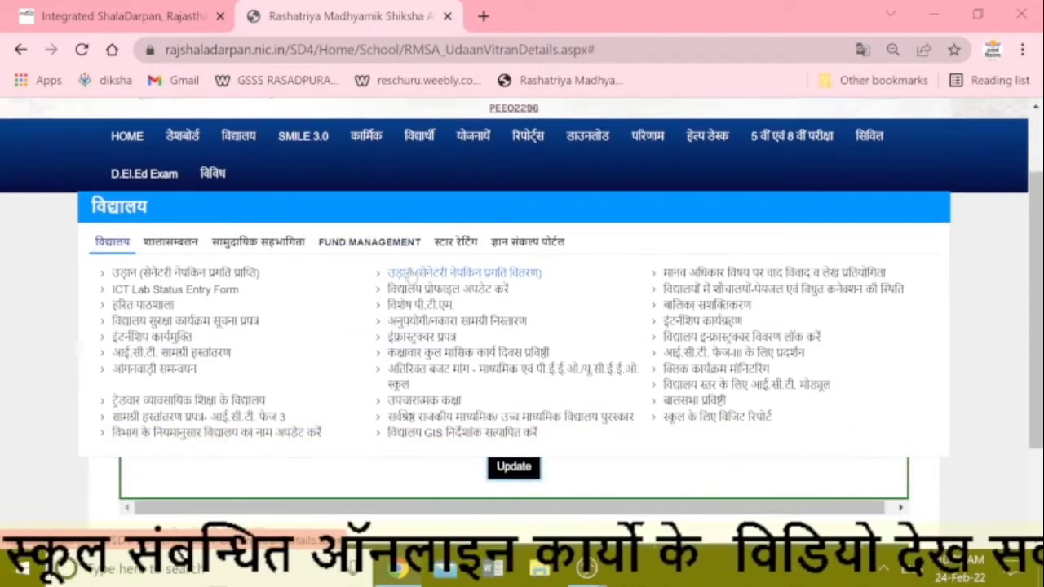
left_click(412, 274)
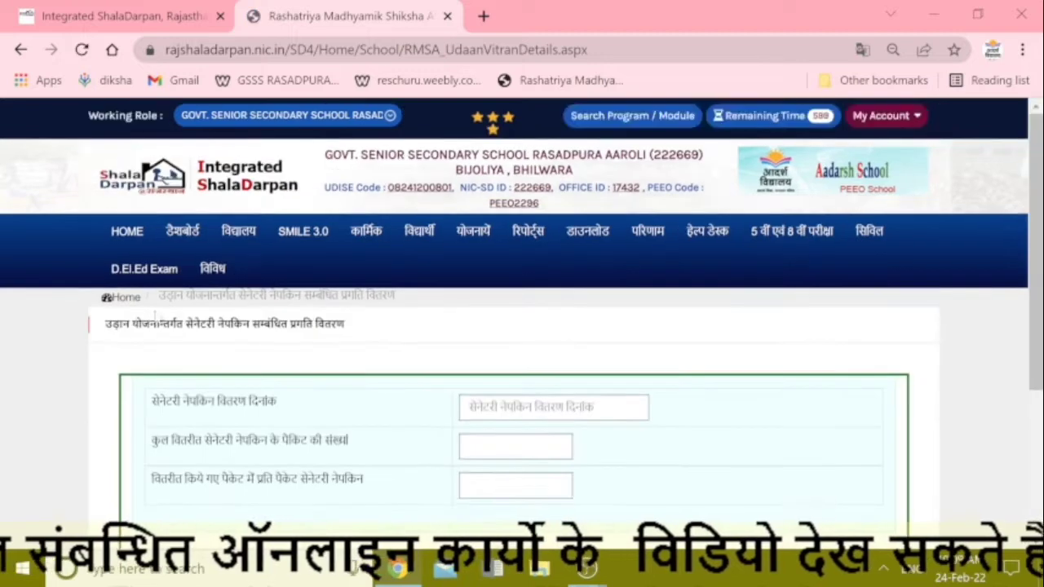
Step: Save a distribution record dated 24-02-2022 with 912 packets and 6 napkins per packet, confirming with OK
scroll(384, 305, "down", 3)
left_click(553, 218)
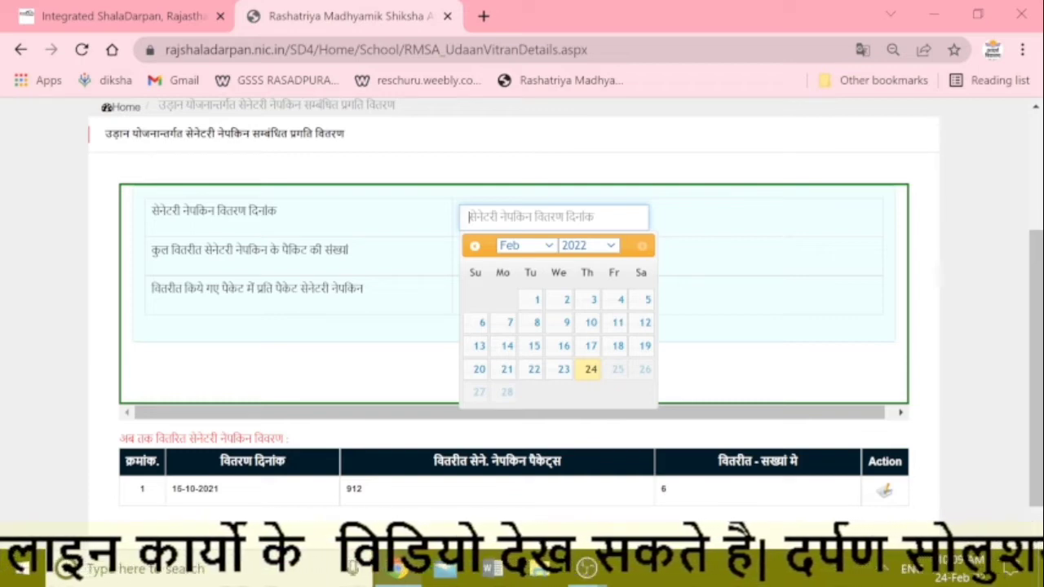
left_click(590, 369)
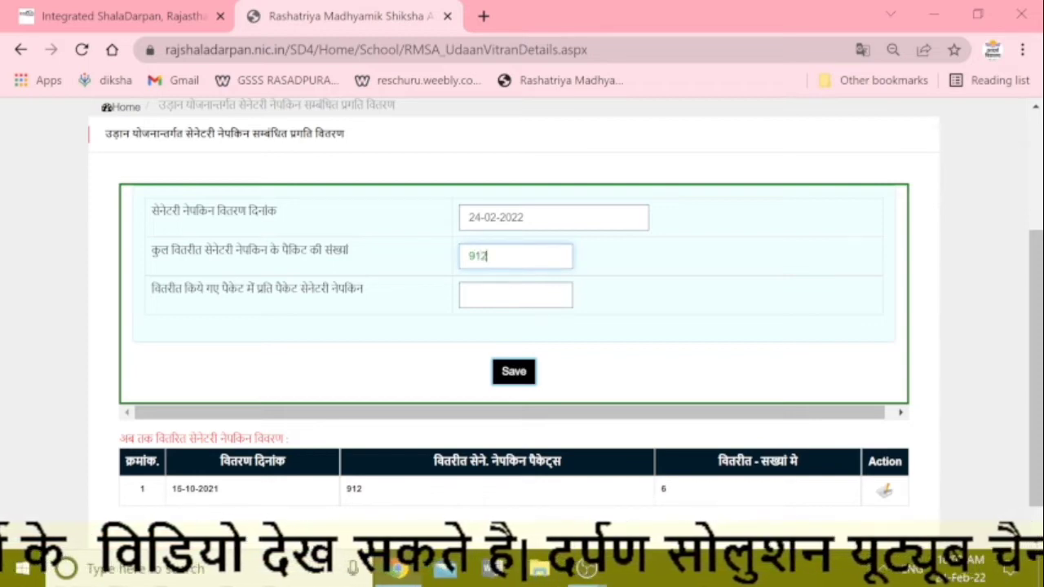
key("Tab")
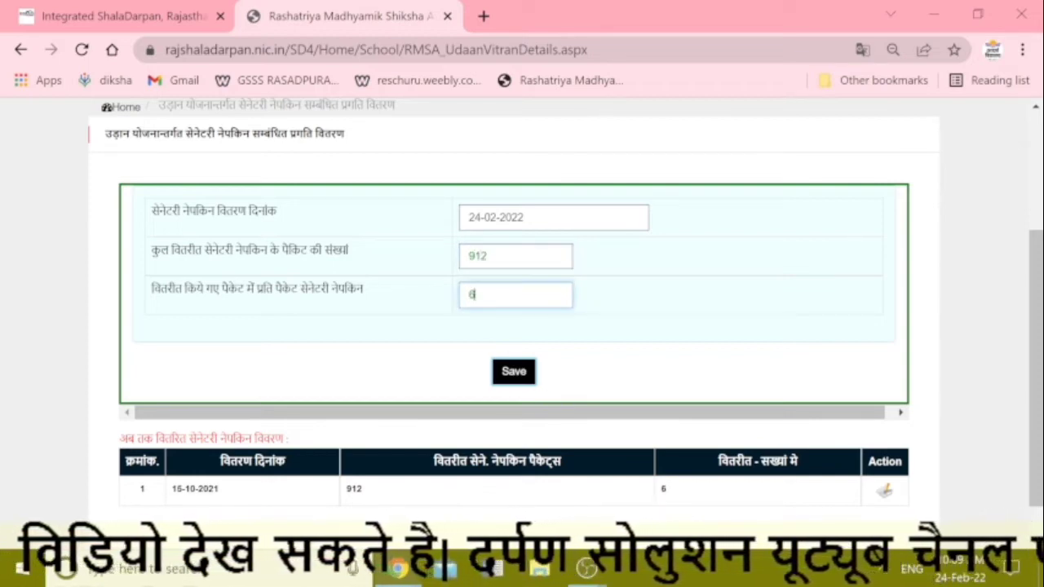
left_click(513, 368)
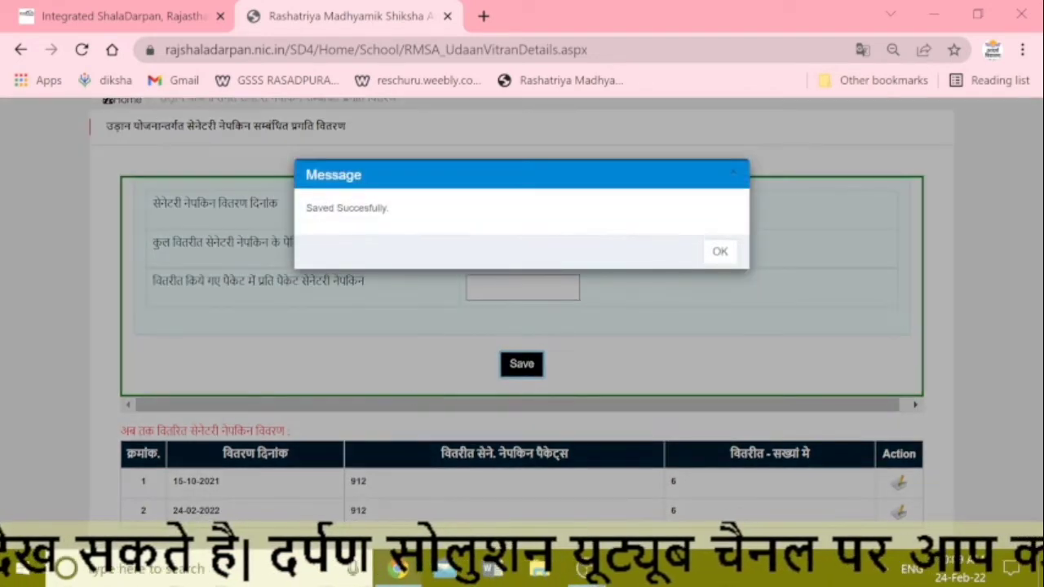
left_click_drag(313, 208, 359, 216)
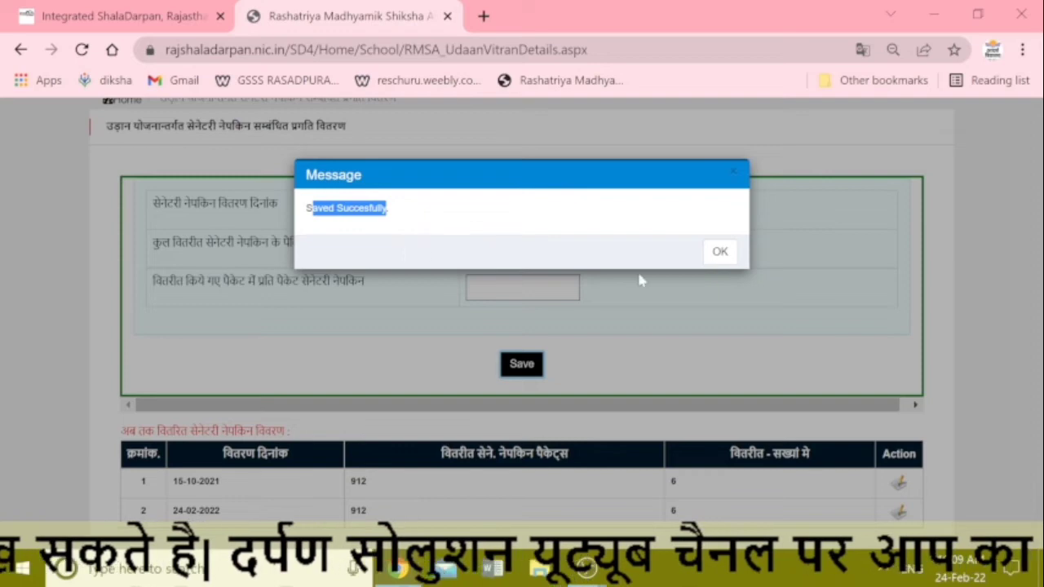
left_click(719, 251)
scroll(510, 358, "down", 1)
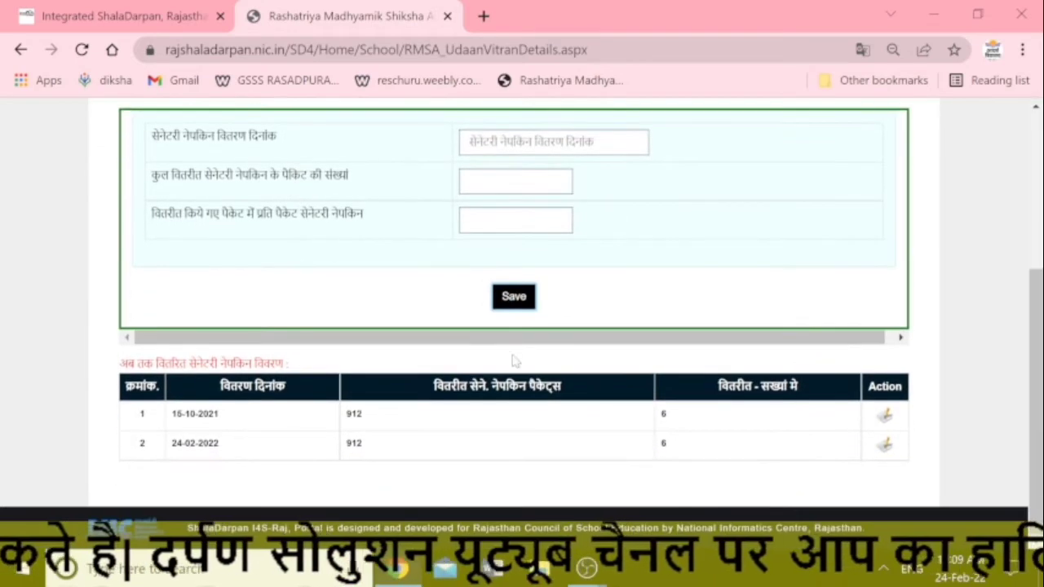
Step: Return to the portal's HOME page from the top menu
scroll(590, 377, "up", 1)
scroll(589, 378, "down", 1)
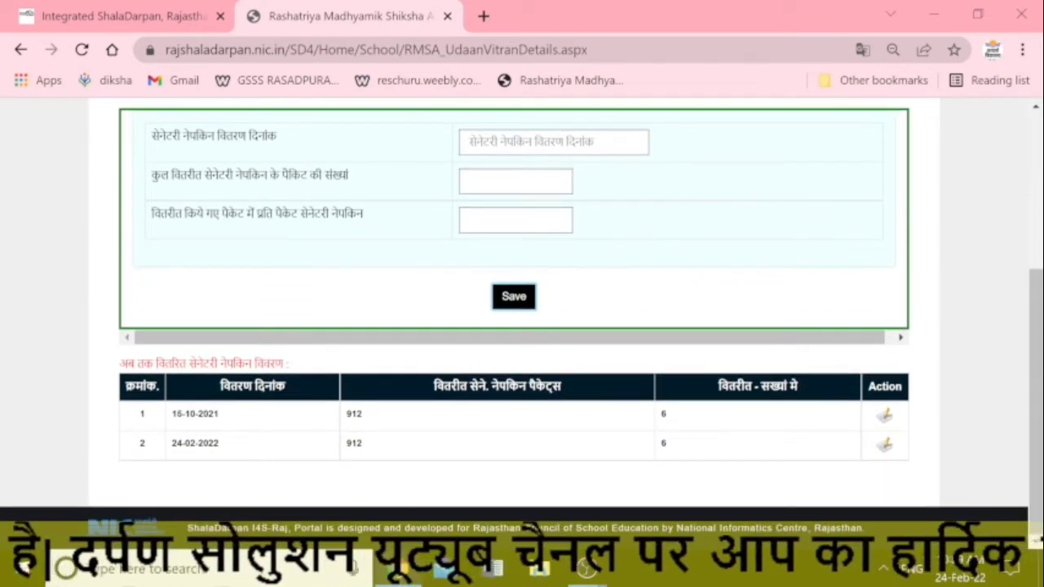
left_click_drag(154, 364, 303, 365)
scroll(489, 449, "up", 1)
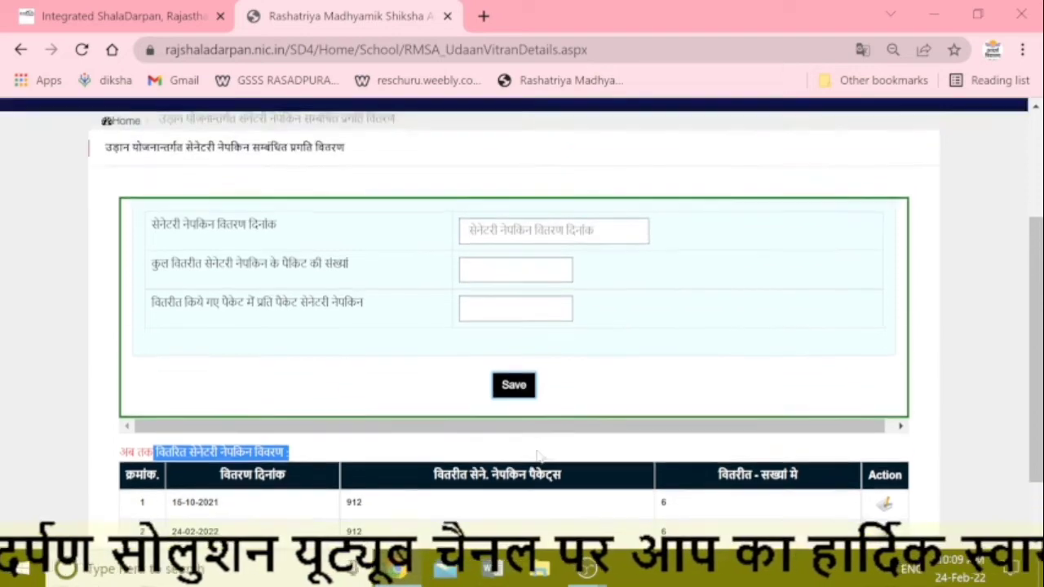
scroll(538, 454, "up", 1)
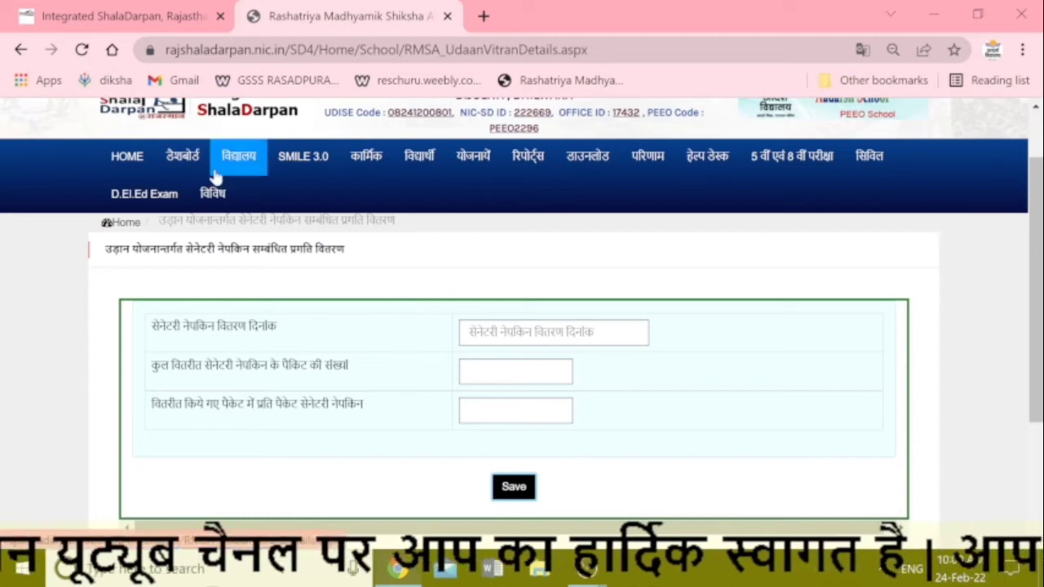
left_click(130, 159)
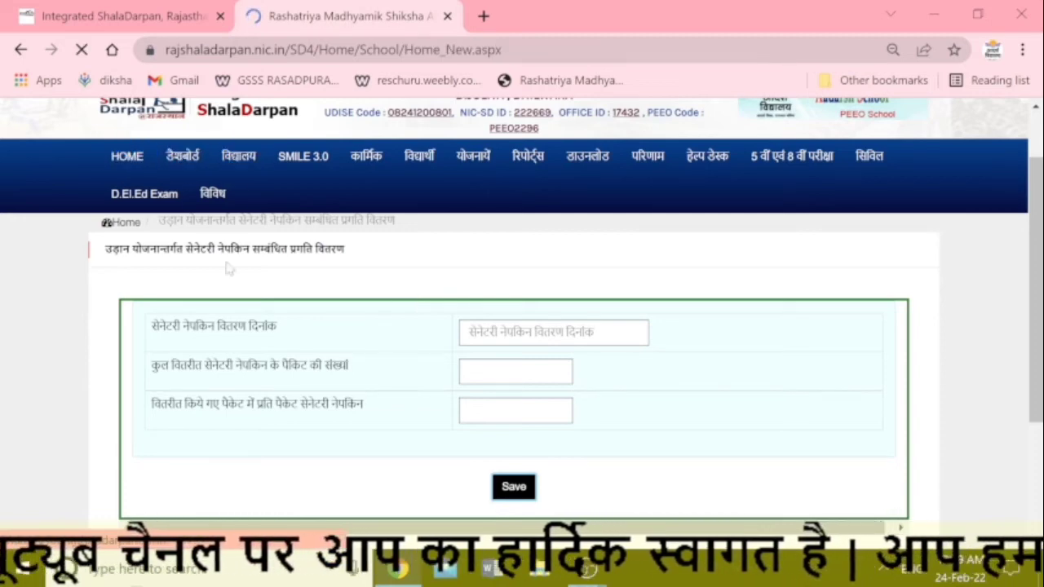
Step: Reload the home dashboard and bring up the विद्यालय section's list of links
scroll(298, 280, "down", 1)
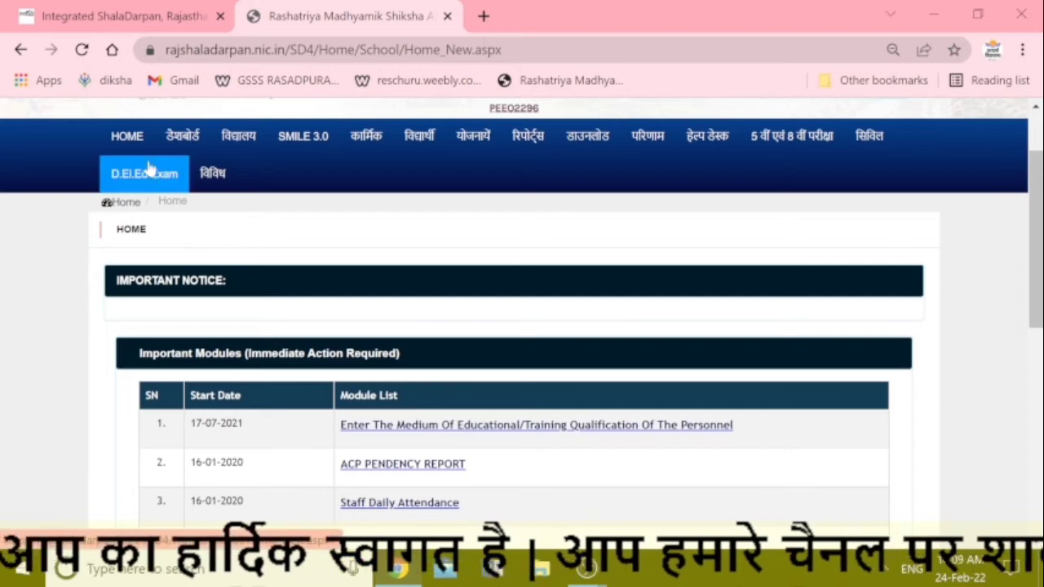
left_click(129, 137)
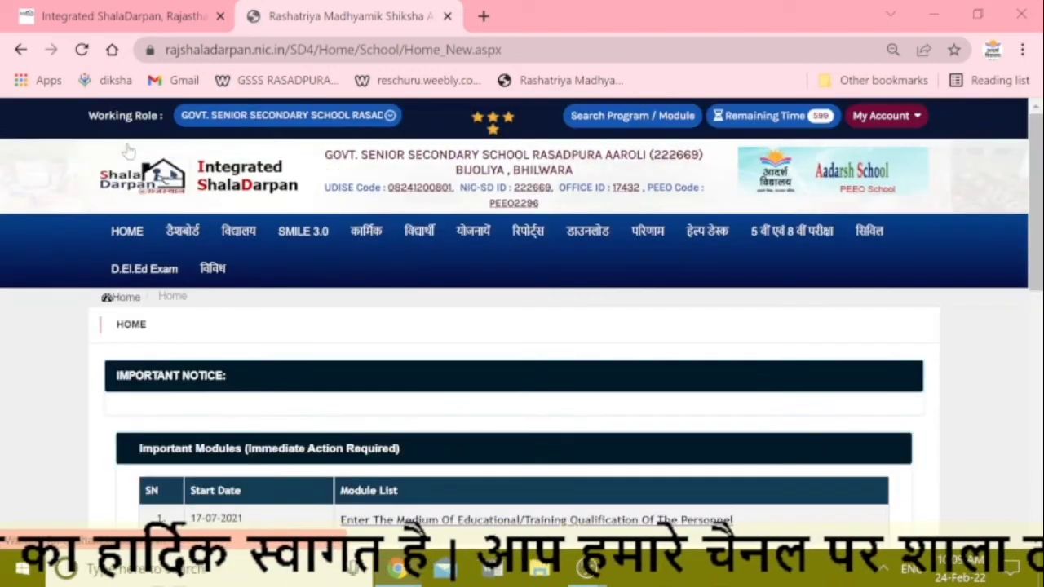
left_click(143, 242)
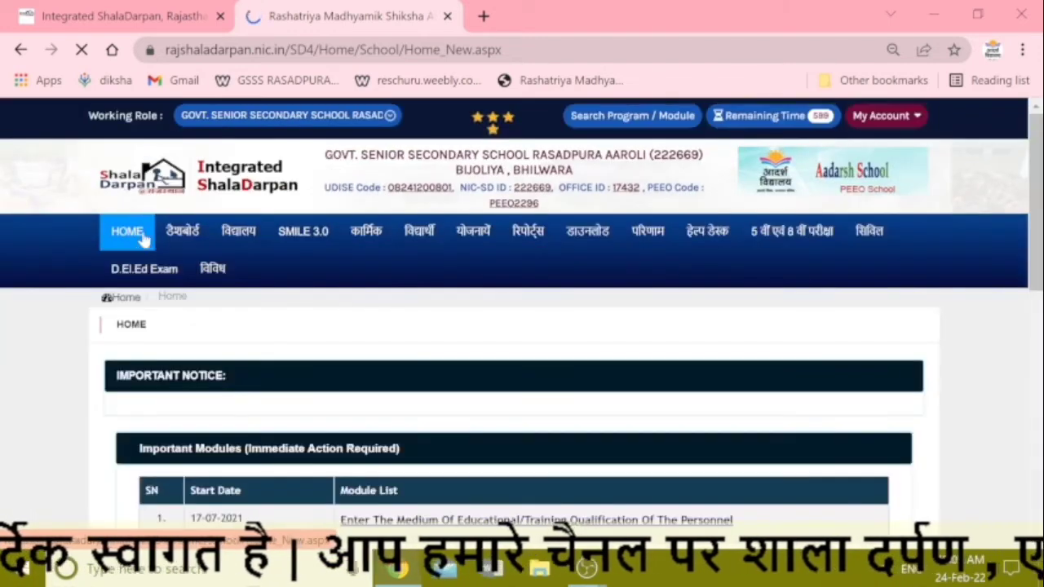
left_click(240, 239)
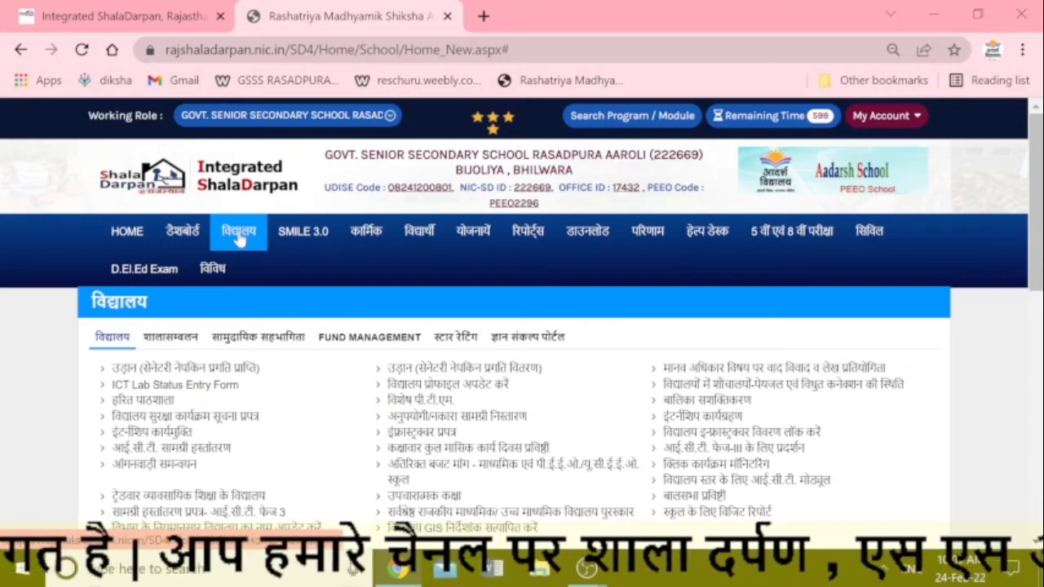